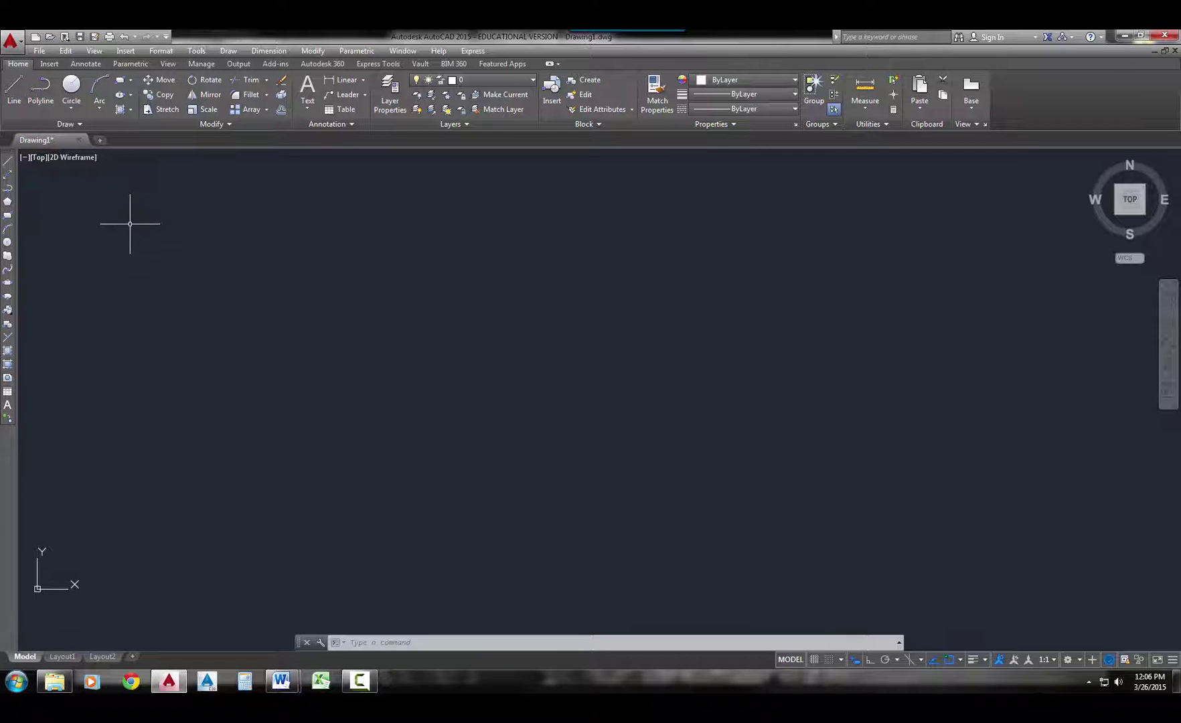
{"action": "left_click", "coordinate": [14, 87]}
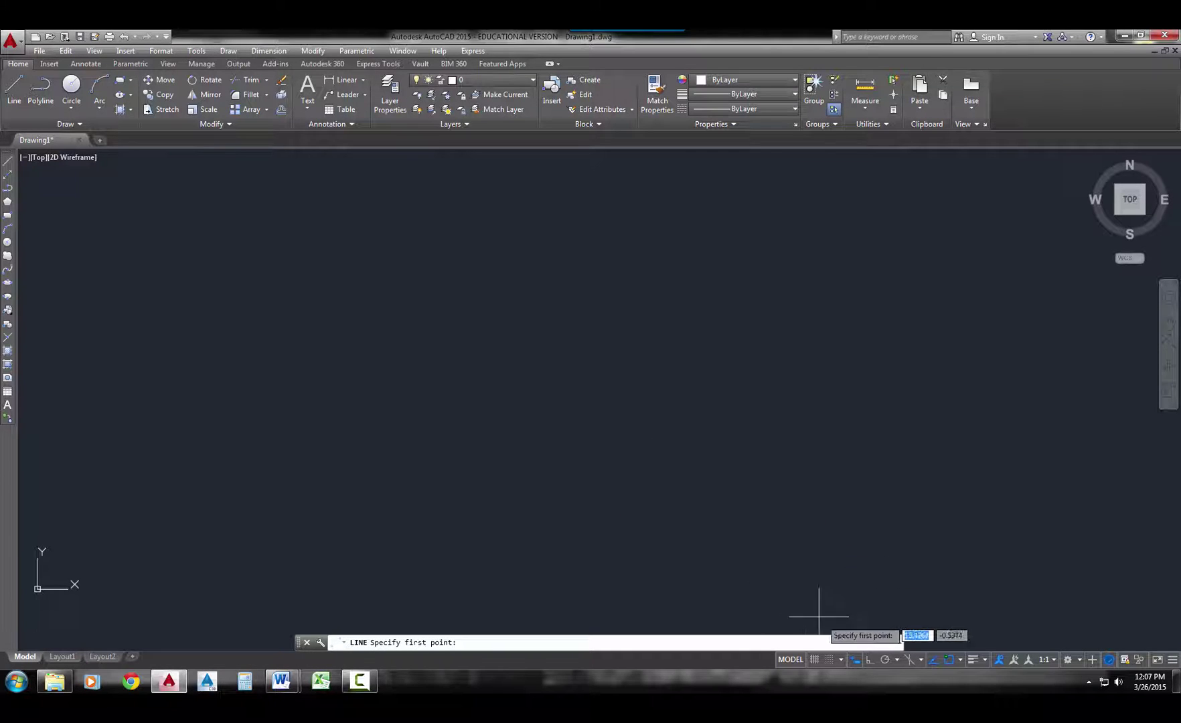
{"action": "left_click", "coordinate": [856, 661]}
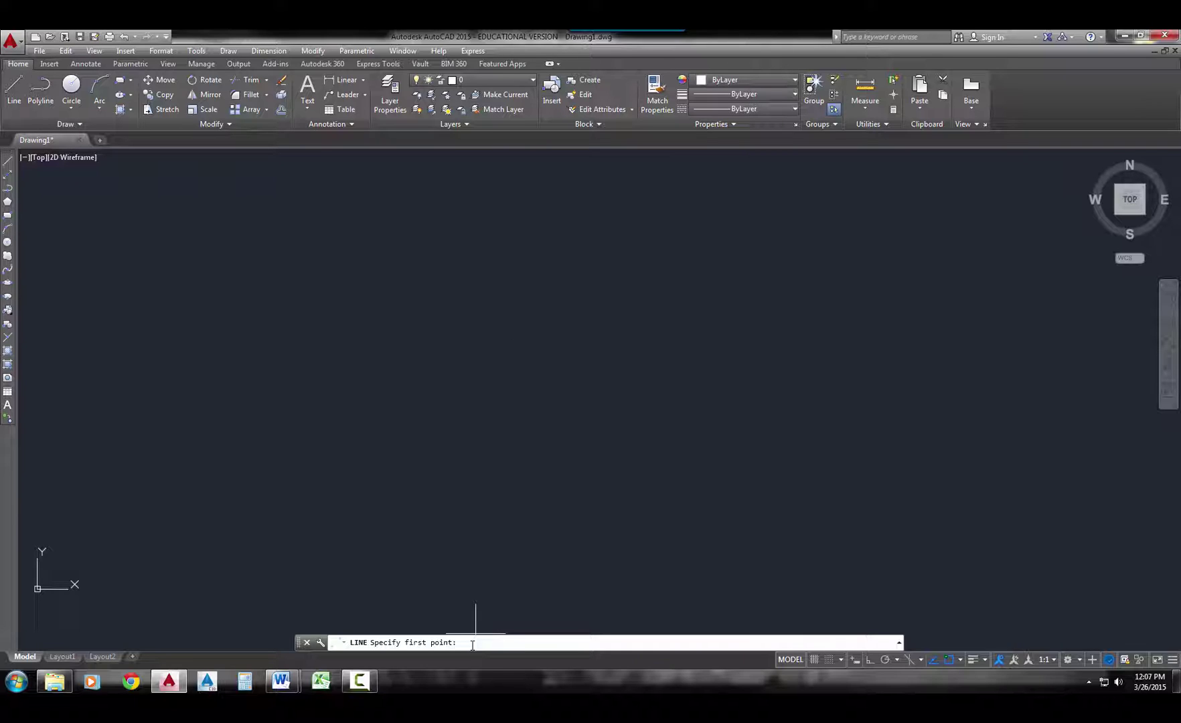
{"action": "left_click", "coordinate": [854, 660]}
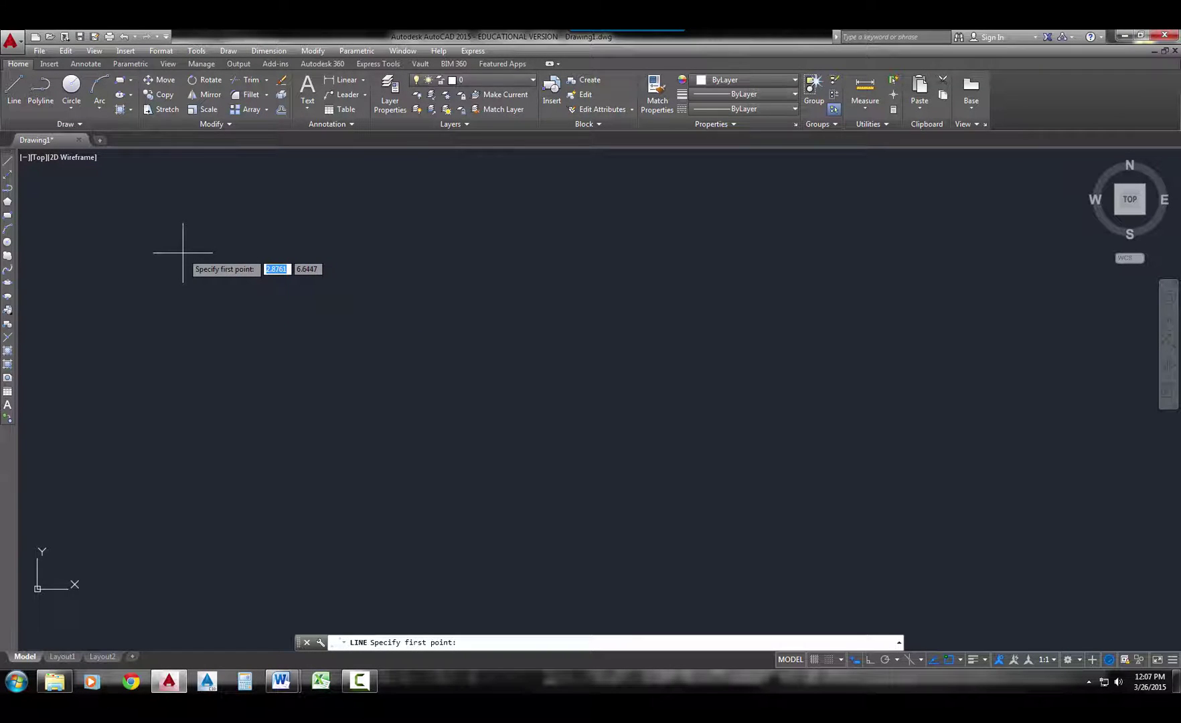
{"action": "key", "text": "Escape"}
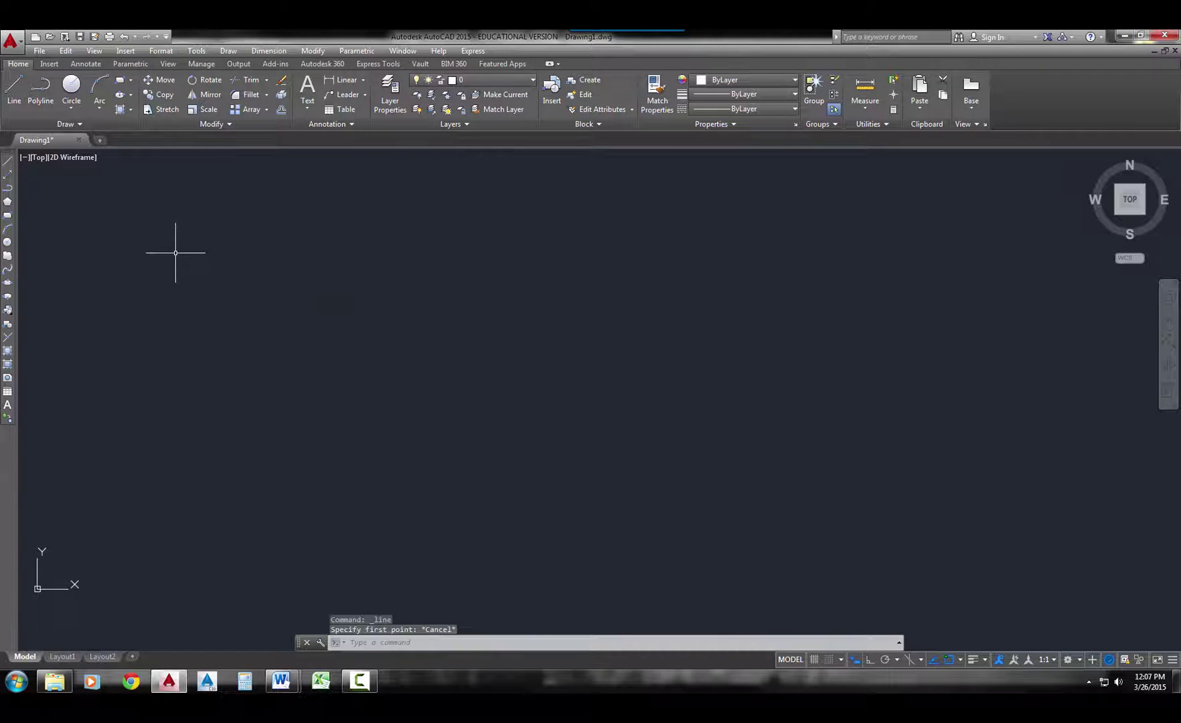
{"action": "left_click", "coordinate": [8, 163]}
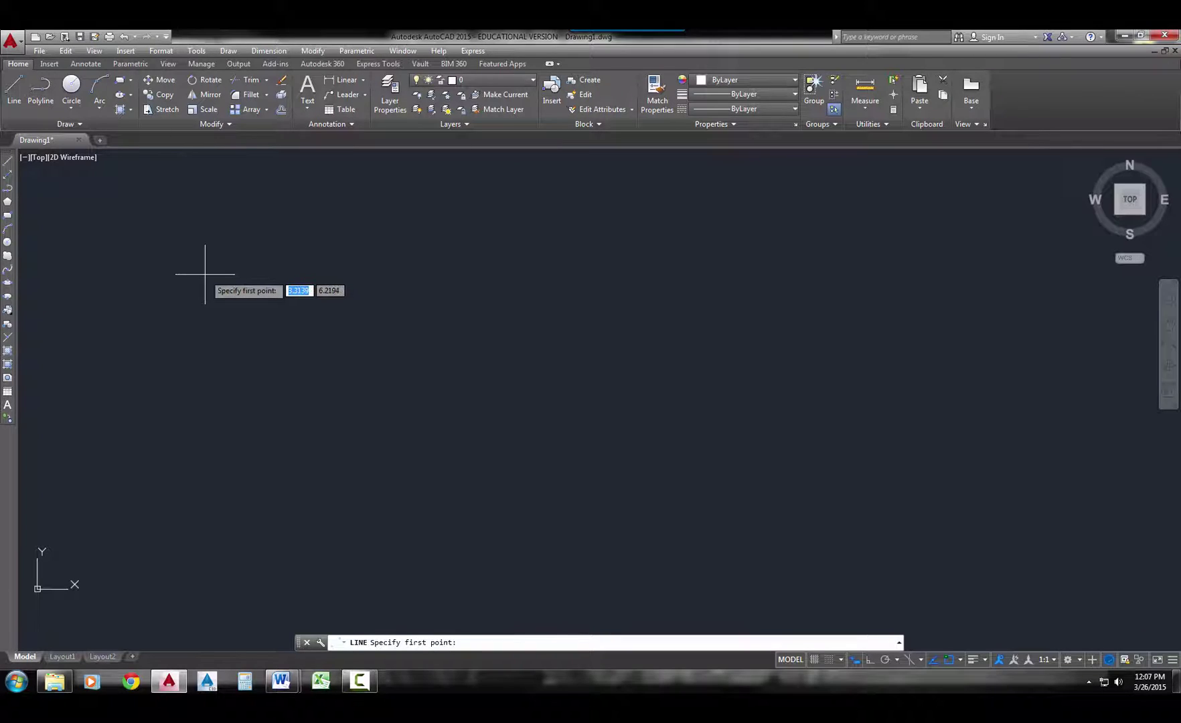
{"action": "key", "text": "Escape"}
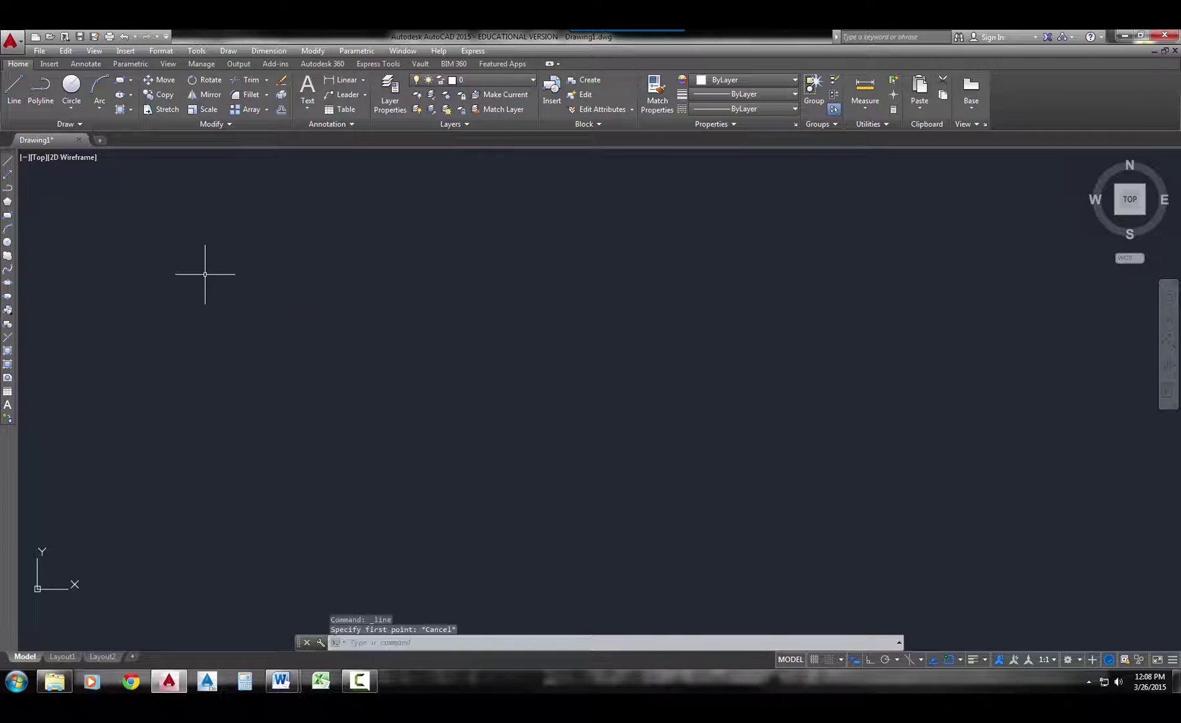
{"action": "left_click", "coordinate": [232, 52]}
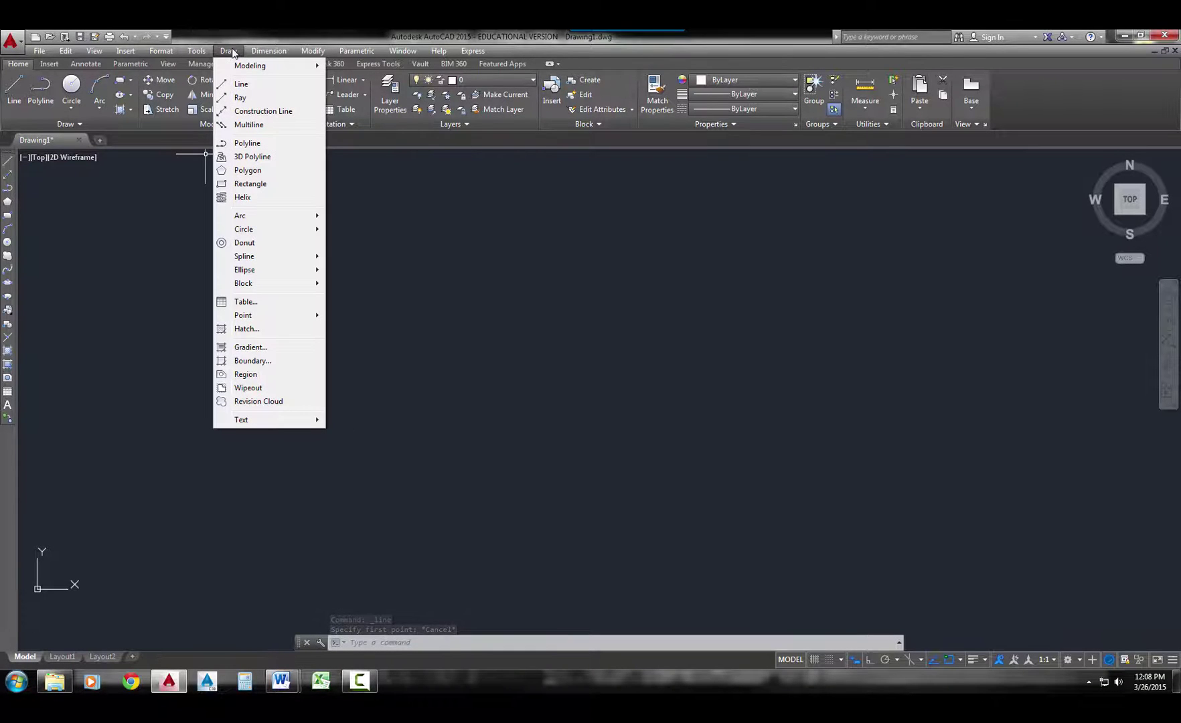
{"action": "left_click", "coordinate": [241, 85]}
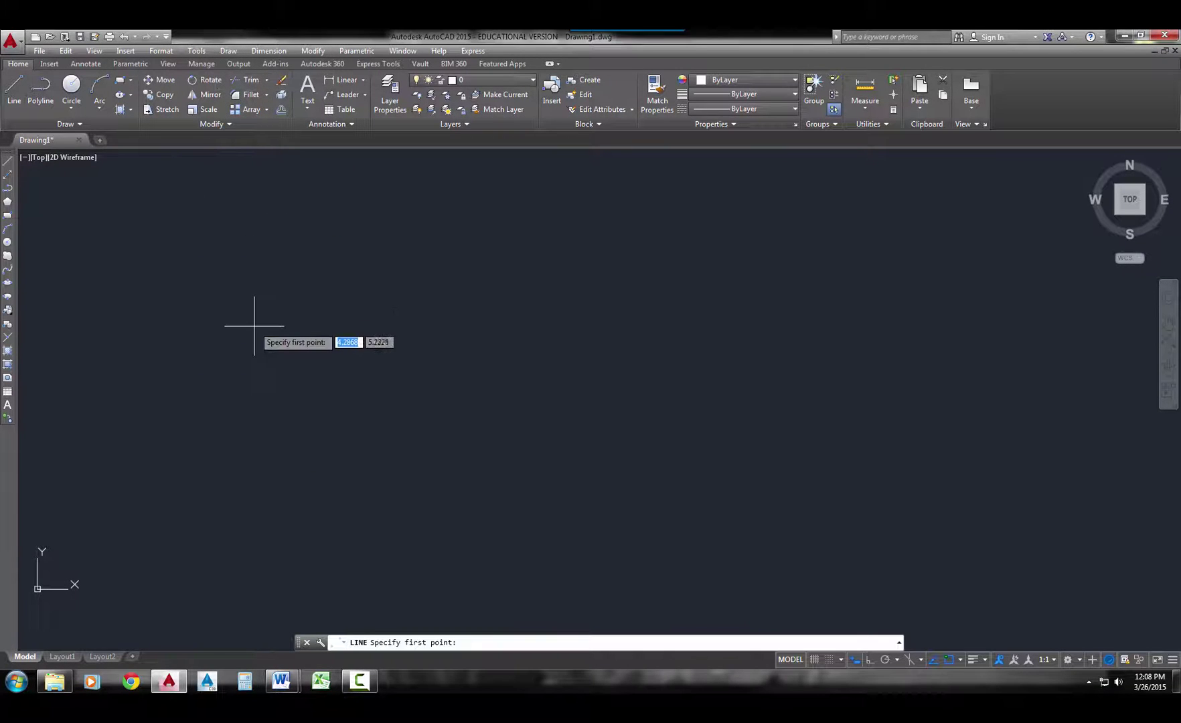
{"action": "key", "text": "Escape"}
{"action": "key", "text": "Escape"}
{"action": "key", "text": "Escape"}
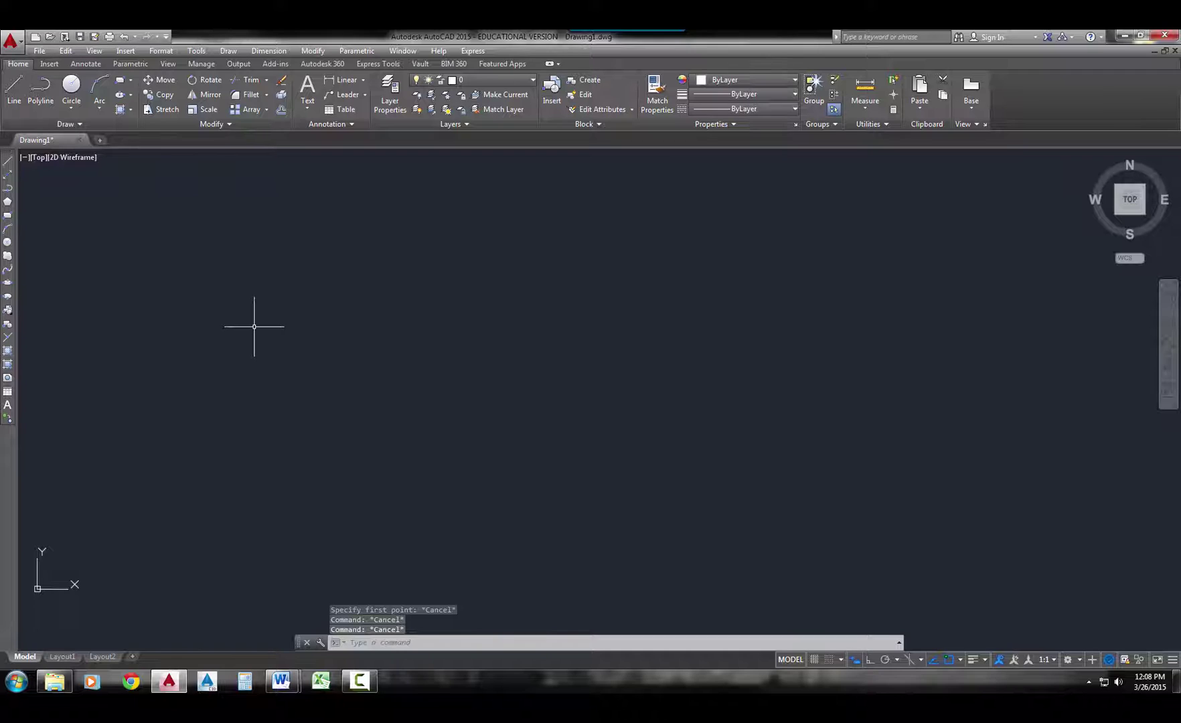
{"action": "type", "text": "LINE"}
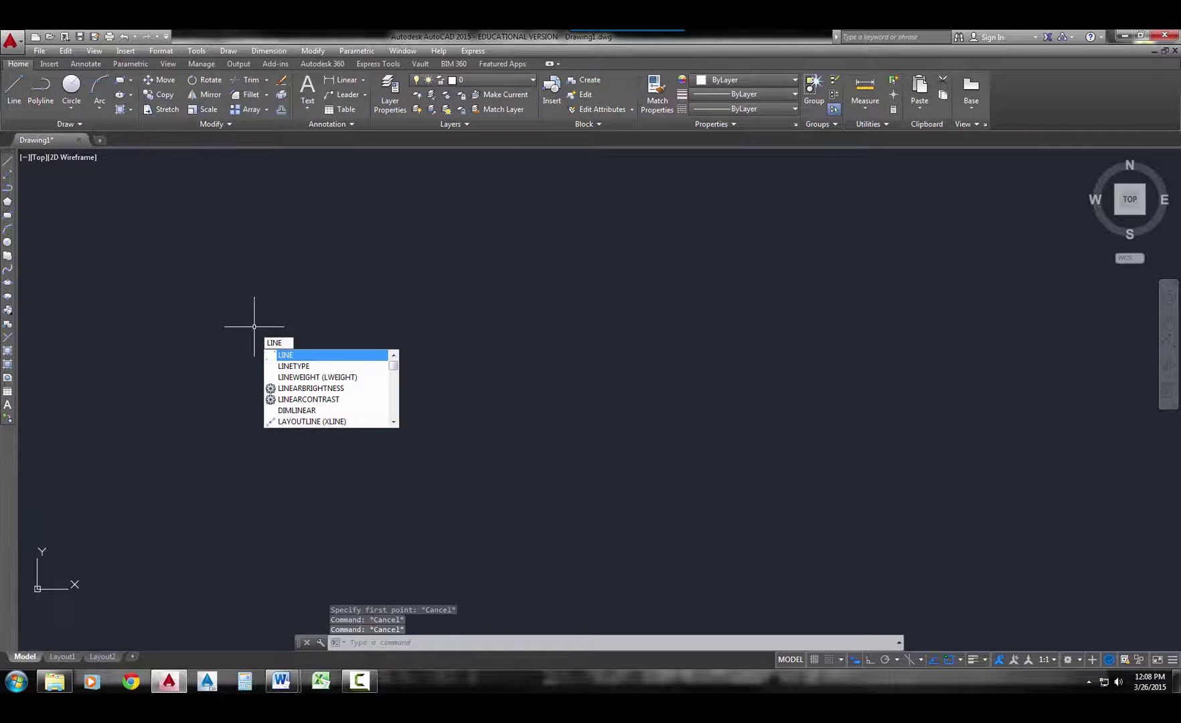
{"action": "key", "text": "Return"}
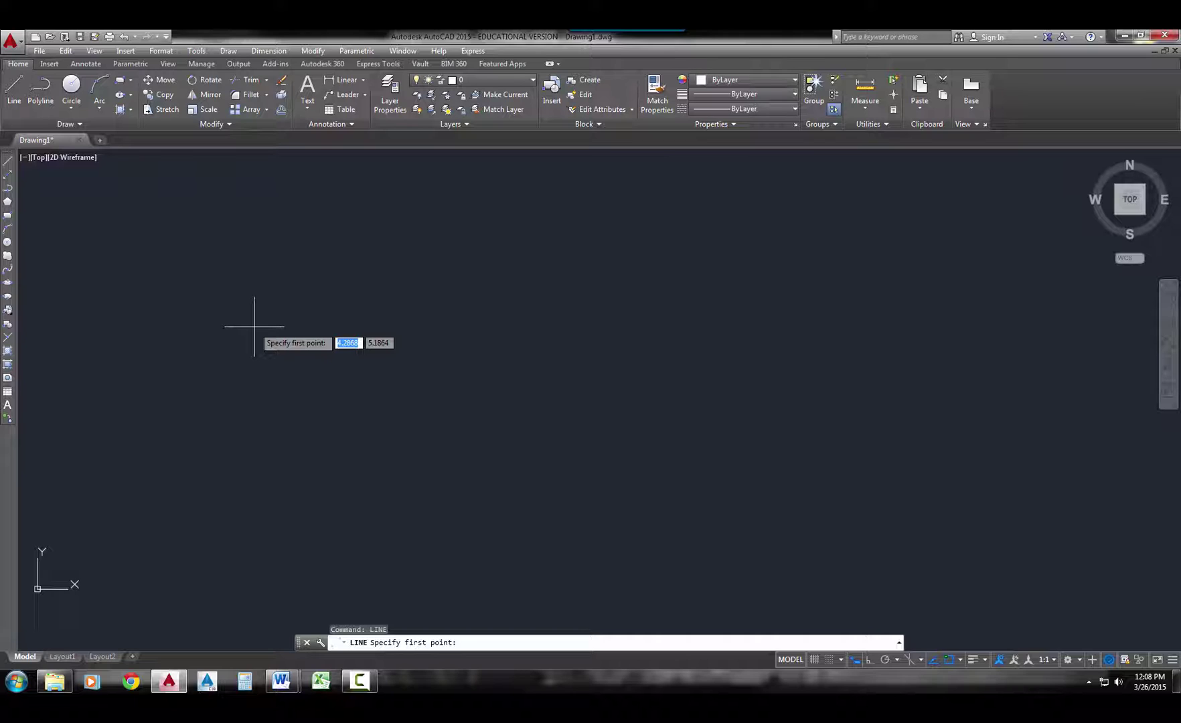
{"action": "key", "text": "Escape"}
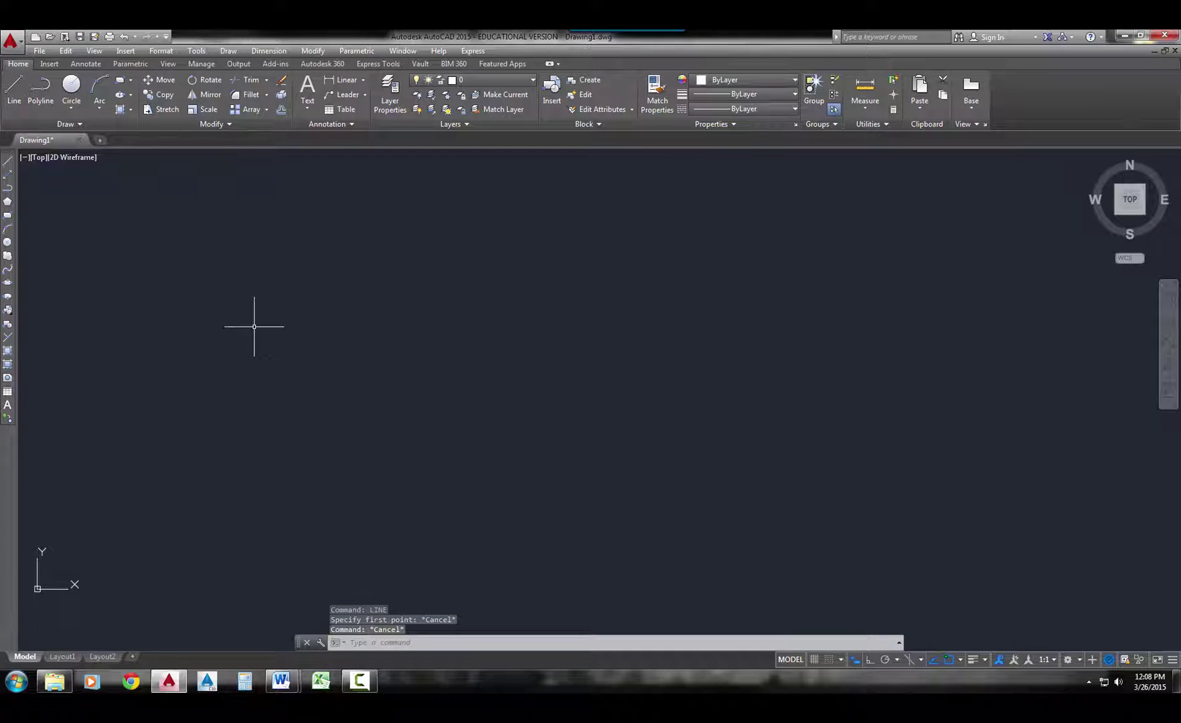
{"action": "type", "text": "L"}
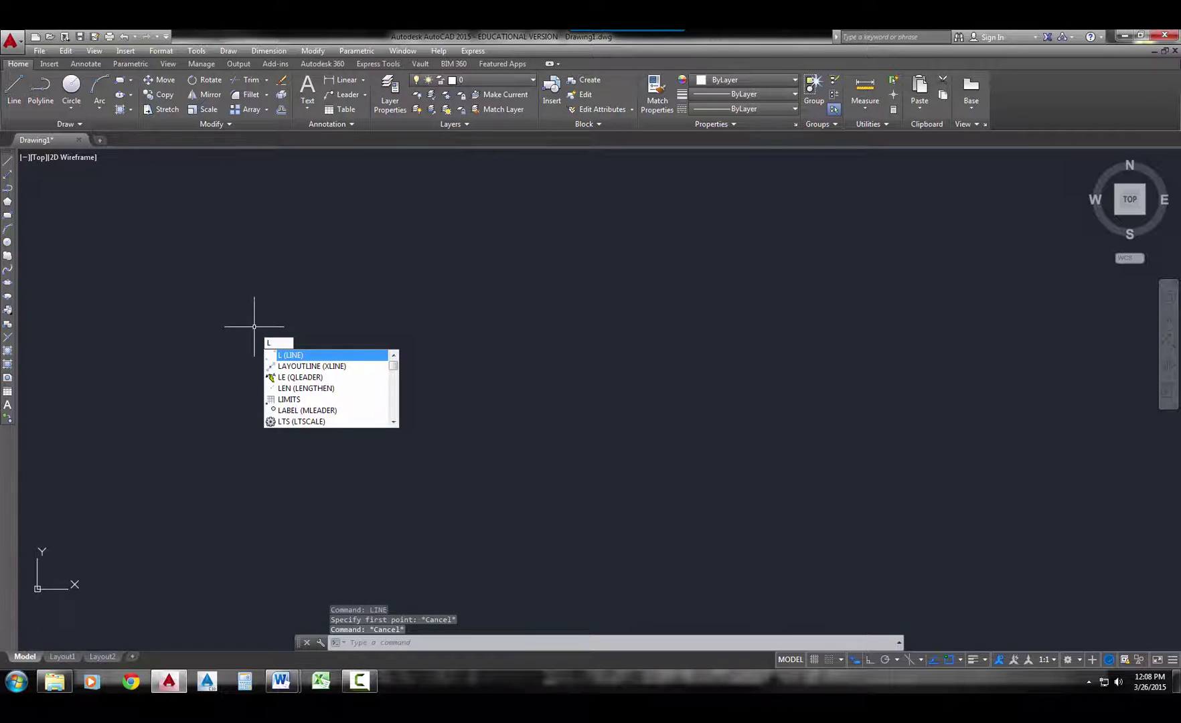
{"action": "key", "text": "Return"}
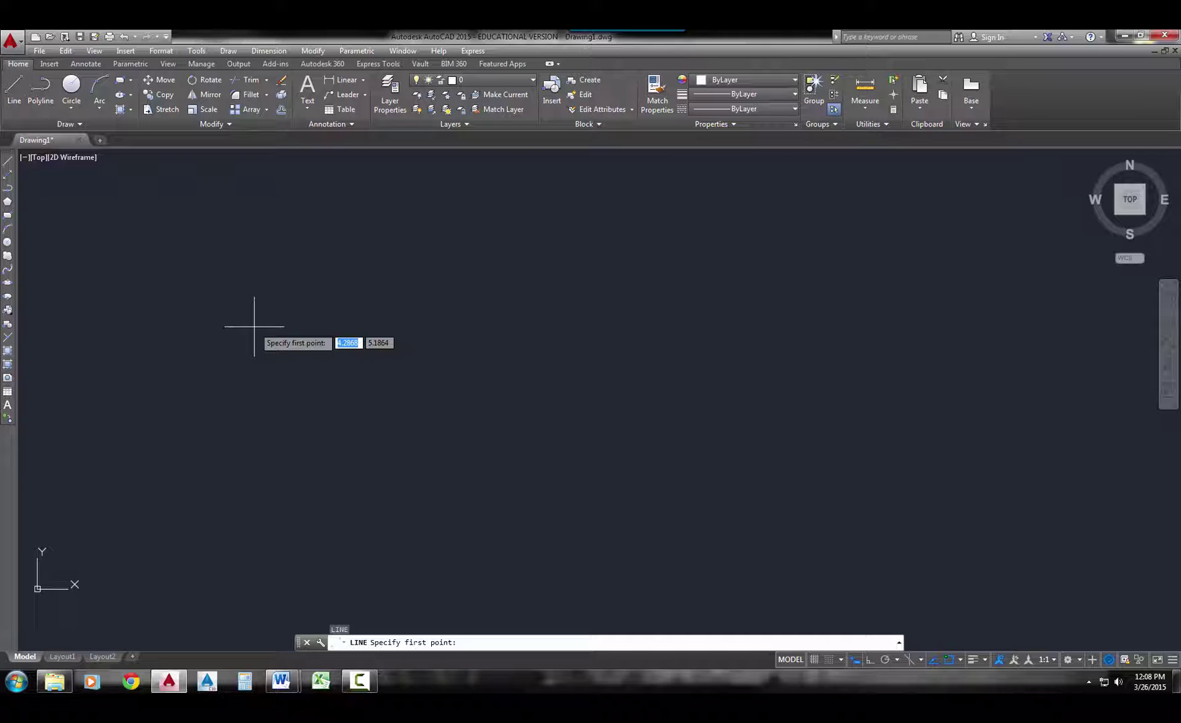
{"action": "key", "text": "Escape"}
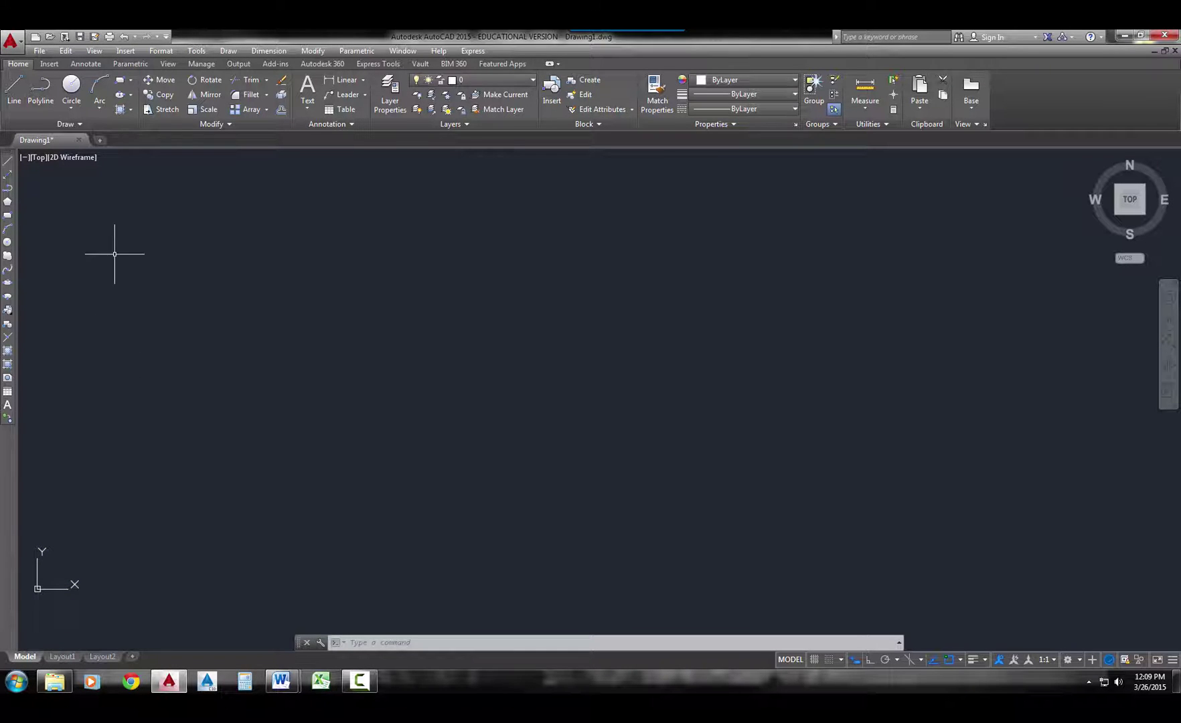
Draw a horizontal line from absolute point 2,2 to absolute point 10,2
{"action": "left_click", "coordinate": [13, 91]}
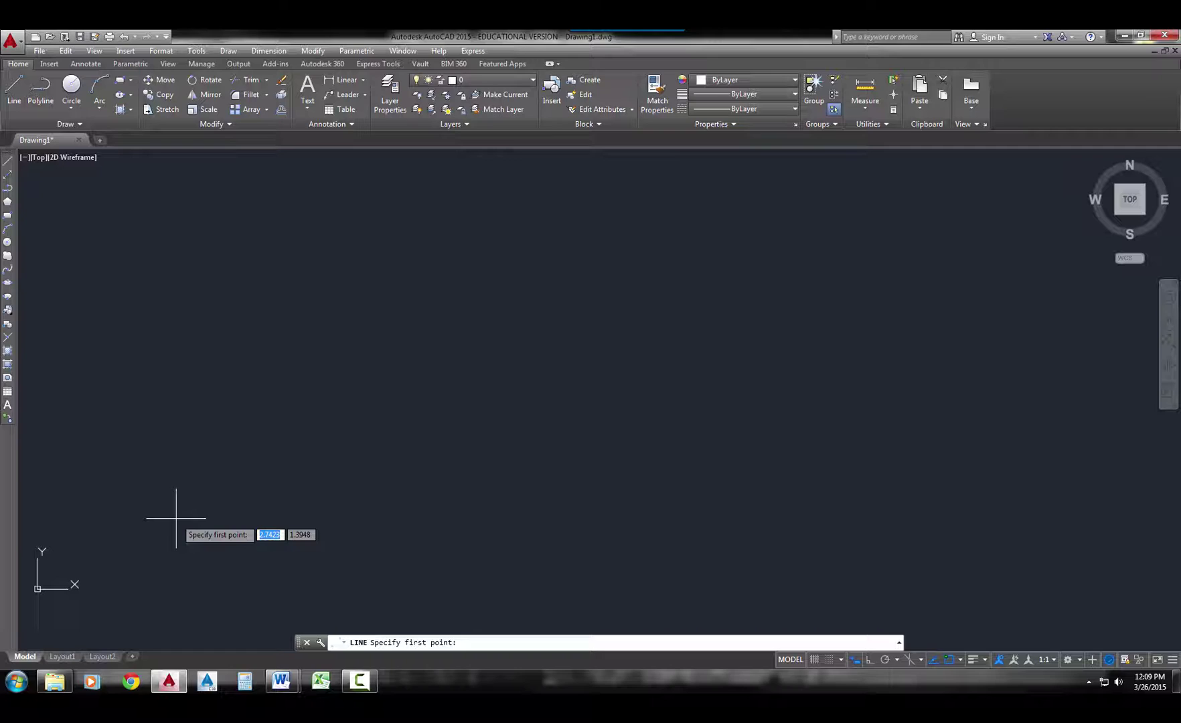
{"action": "type", "text": "2"}
{"action": "key", "text": "Tab"}
{"action": "type", "text": "2"}
{"action": "key", "text": "Return"}
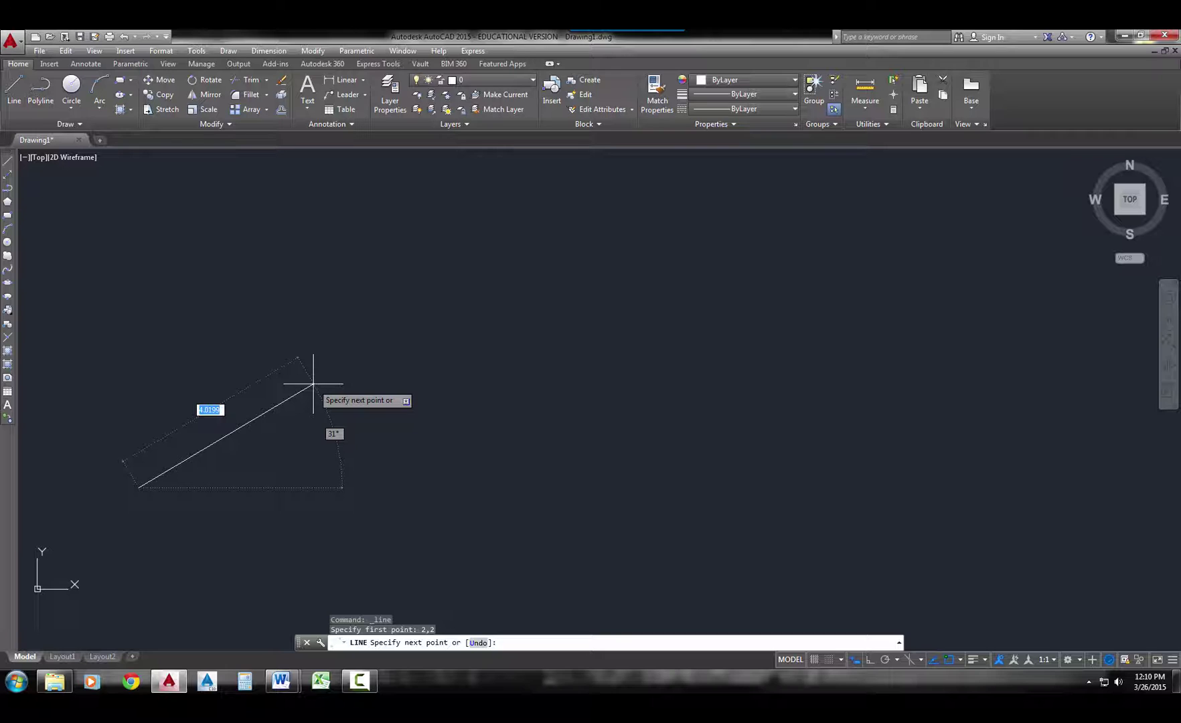
{"action": "key", "text": "F8"}
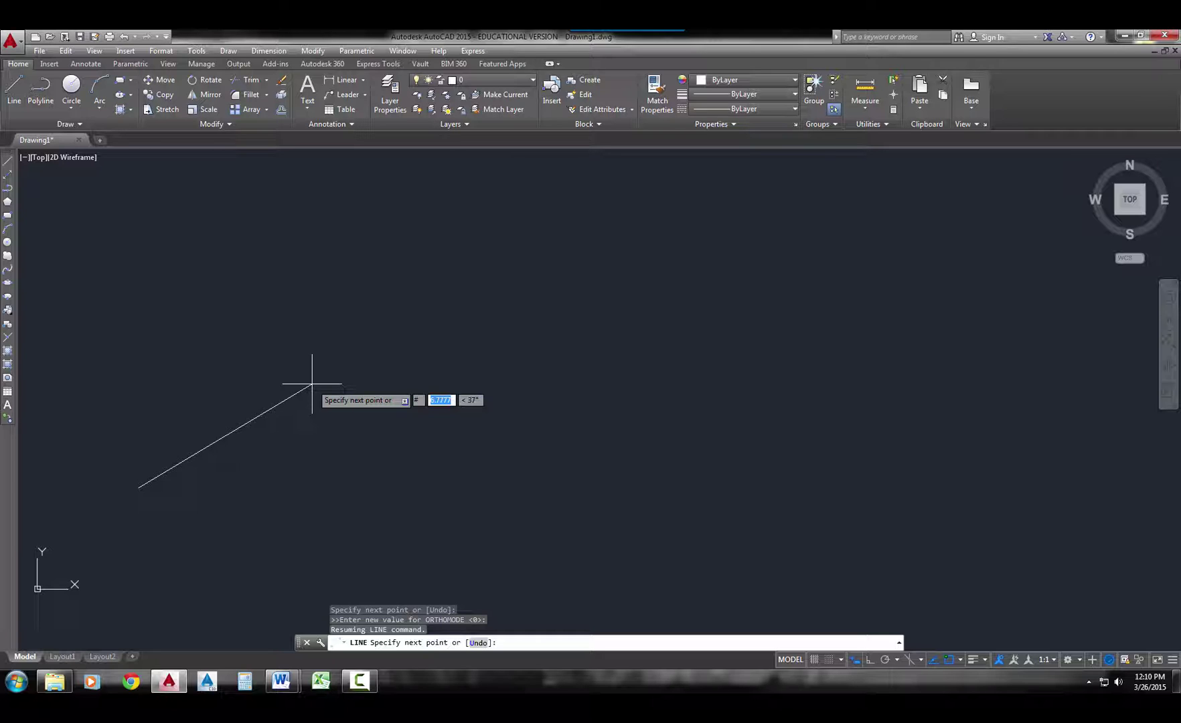
{"action": "type", "text": "10"}
{"action": "key", "text": "Tab"}
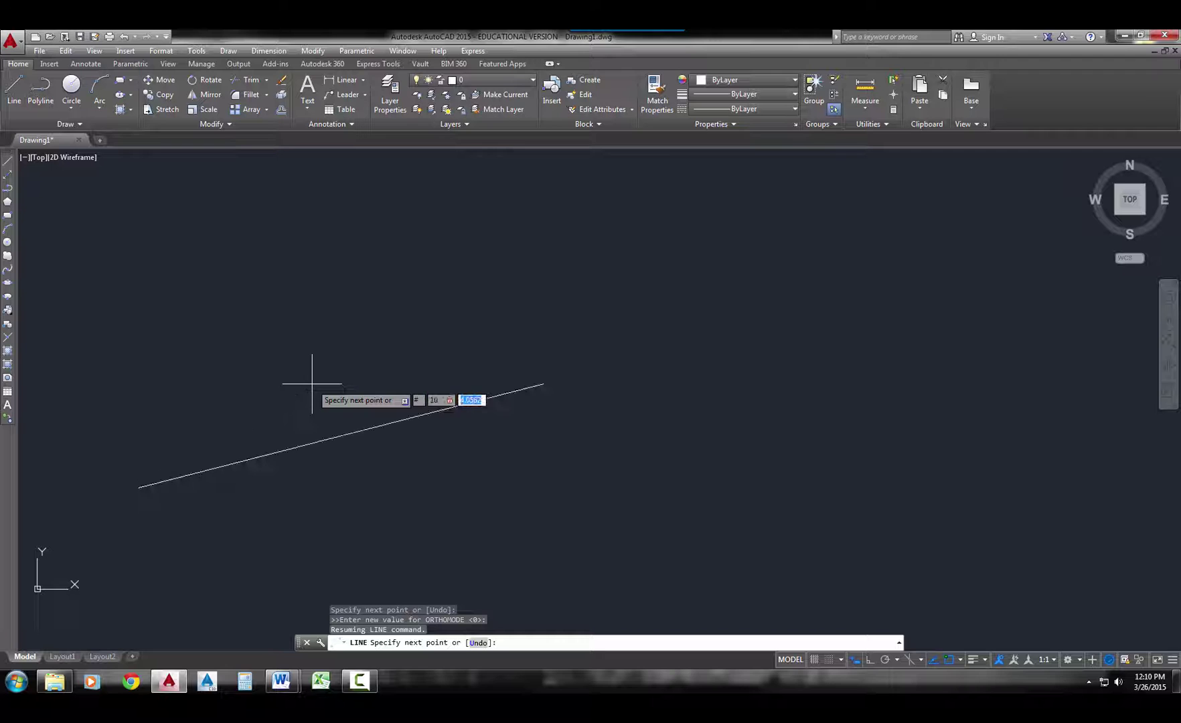
{"action": "type", "text": "2"}
{"action": "key", "text": "Return"}
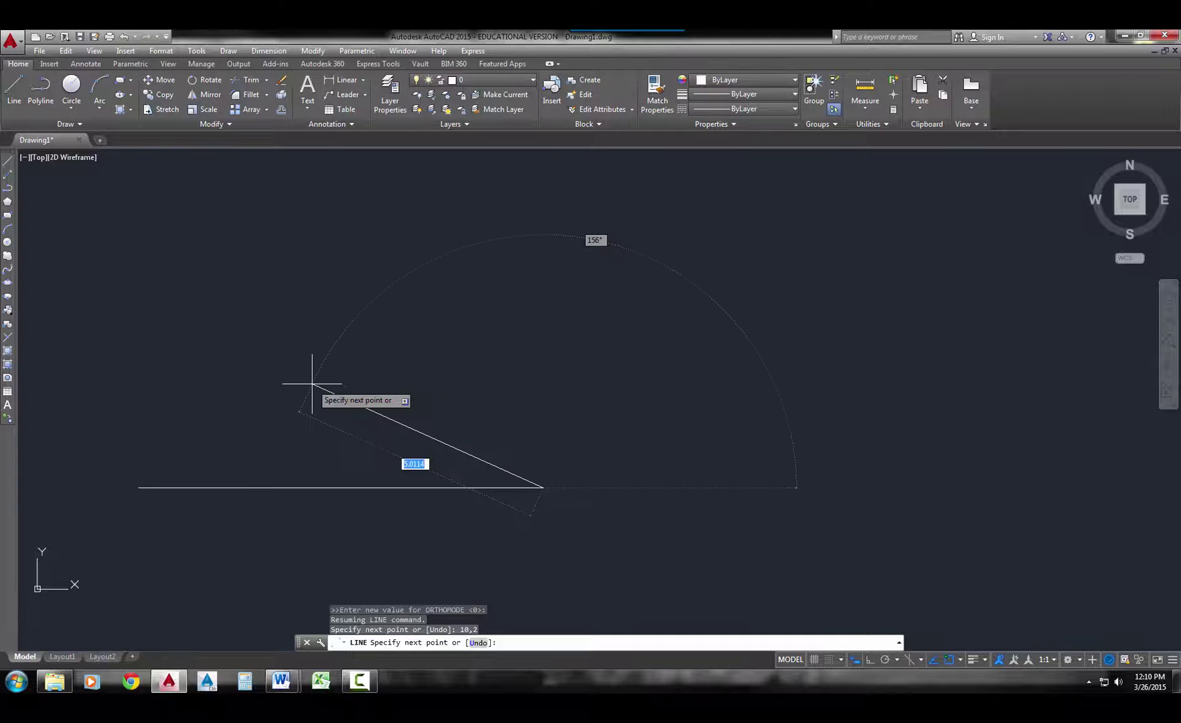
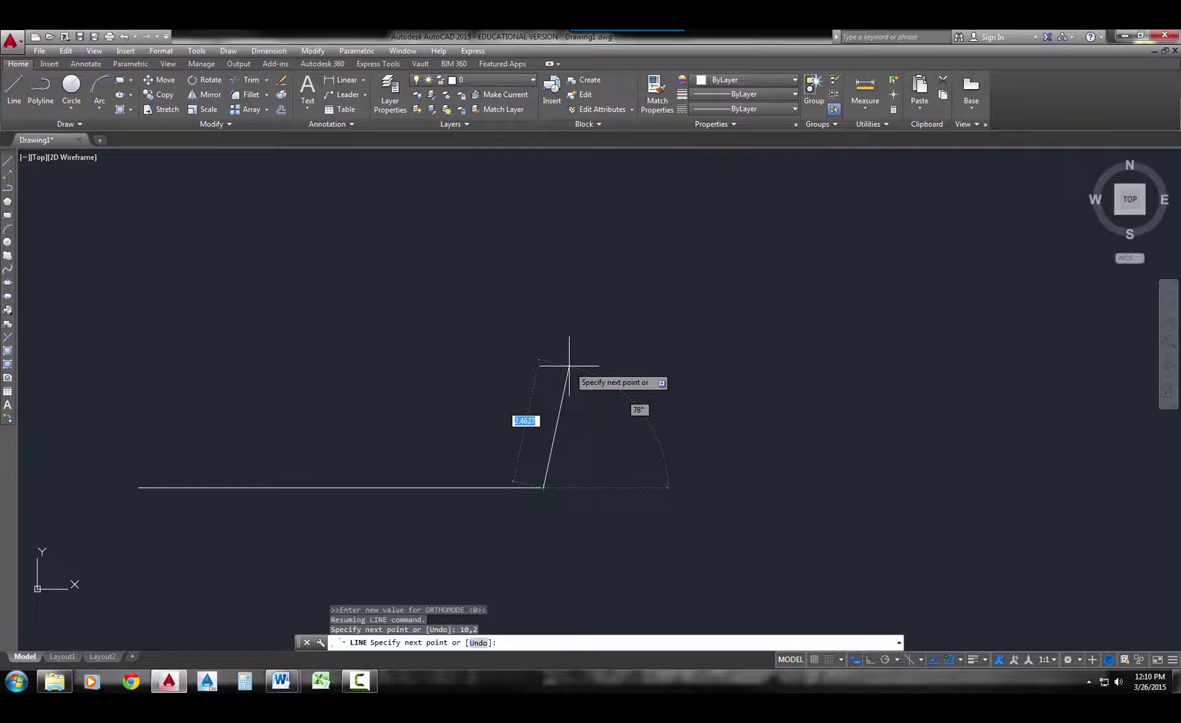
Continue the line vertically to absolute point 10,8 and finish the Line command
{"action": "key", "text": "F8"}
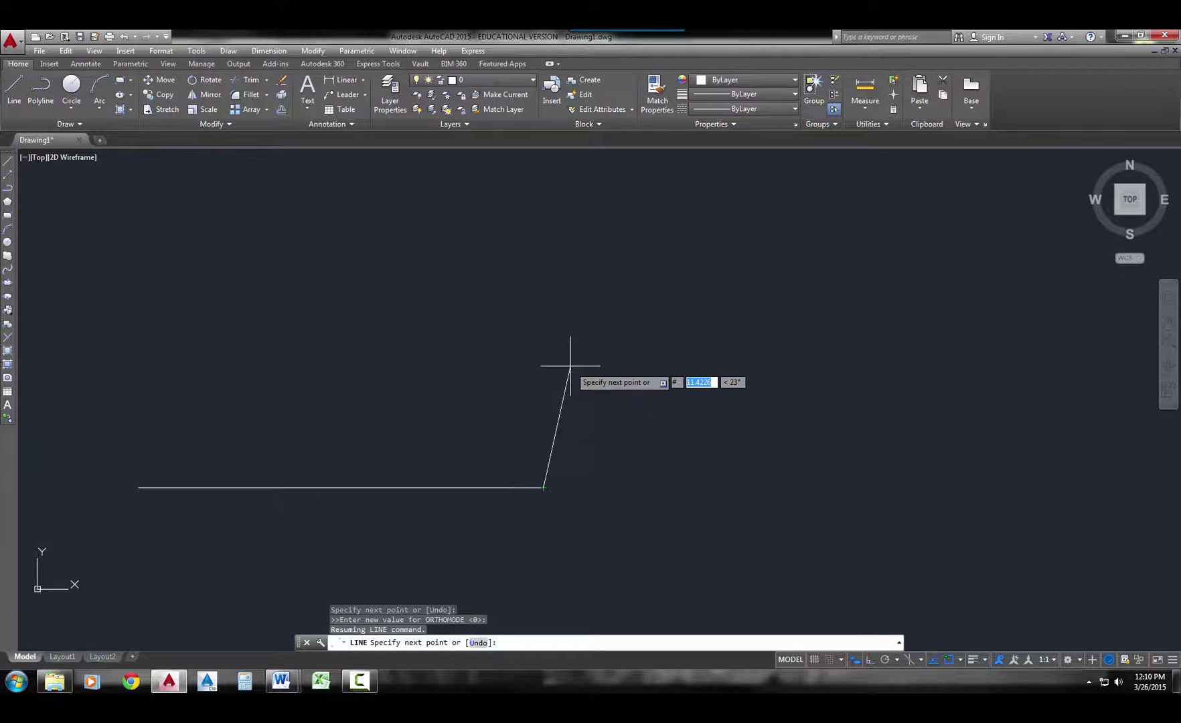
{"action": "type", "text": "10"}
{"action": "key", "text": "Tab"}
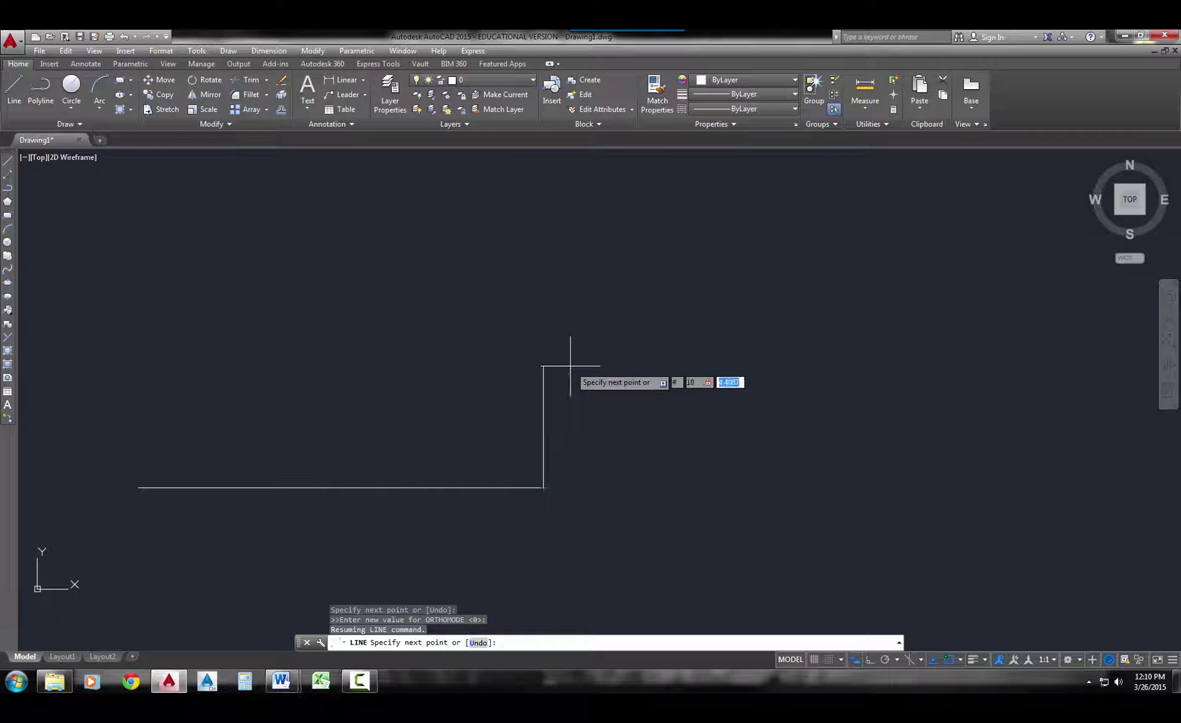
{"action": "type", "text": "8"}
{"action": "key", "text": "Return"}
{"action": "key", "text": "Return"}
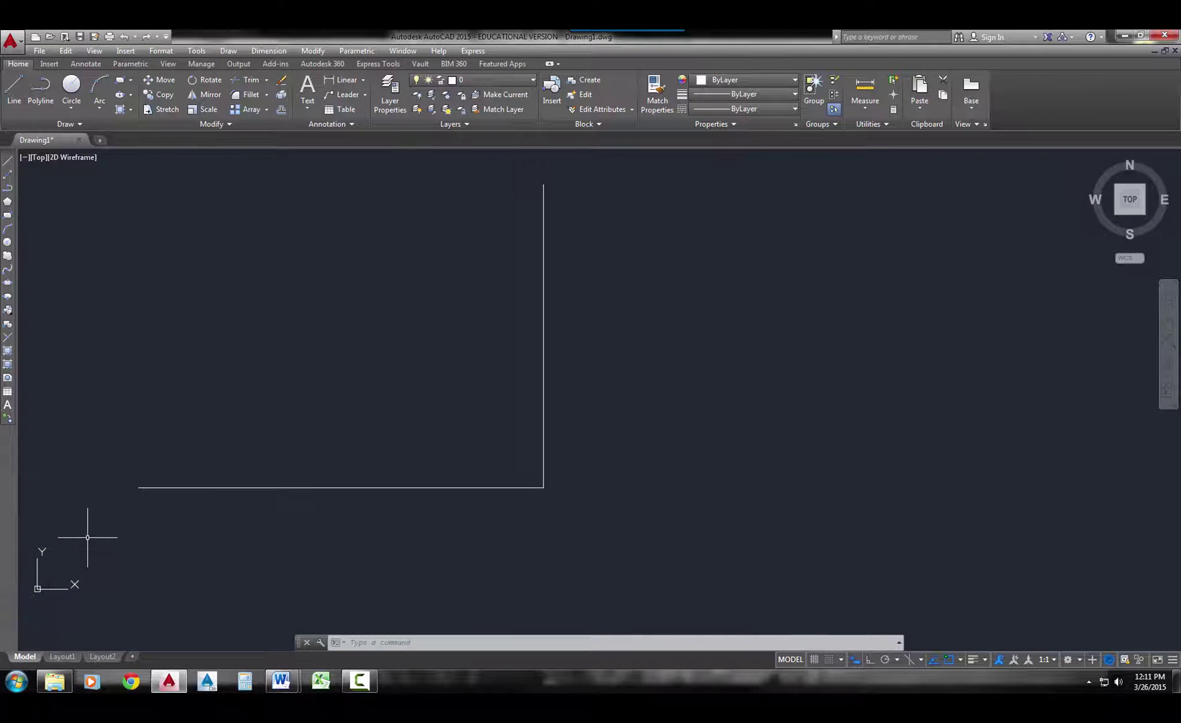
Draw a second horizontal line starting at 2,3 with its endpoint at relative coordinates @7,0
{"action": "middle_click_drag", "start_coordinate": [158, 453], "coordinate": [227, 481]}
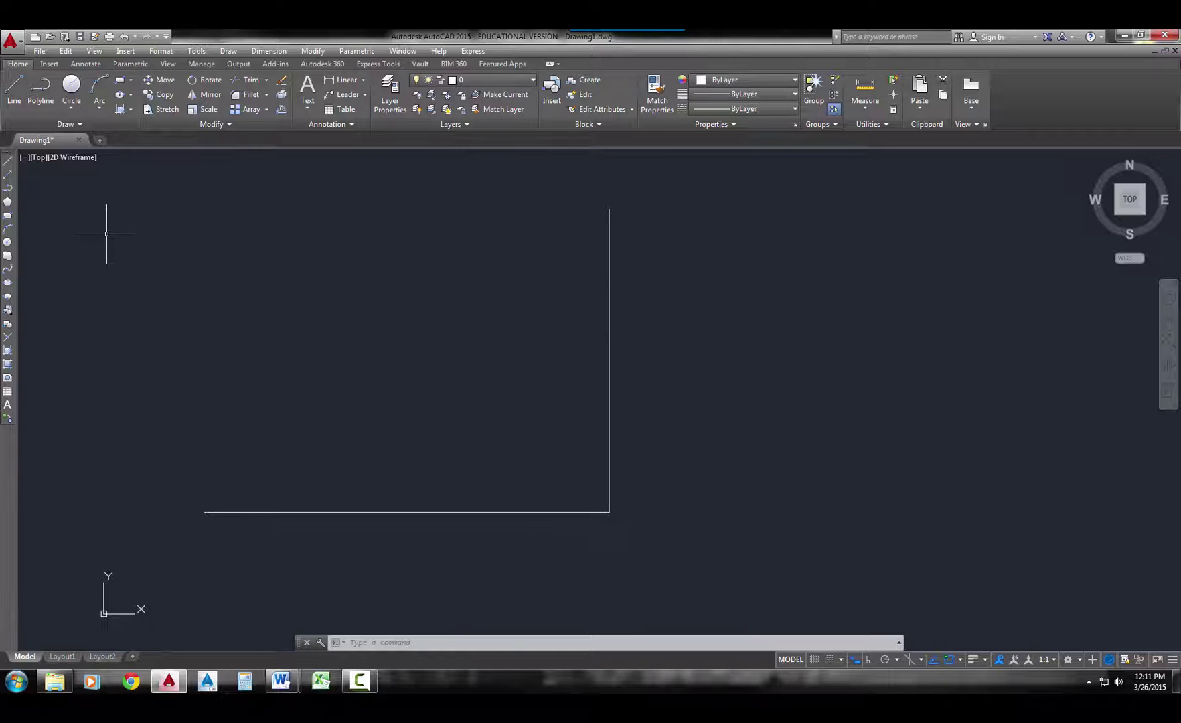
{"action": "left_click", "coordinate": [8, 162]}
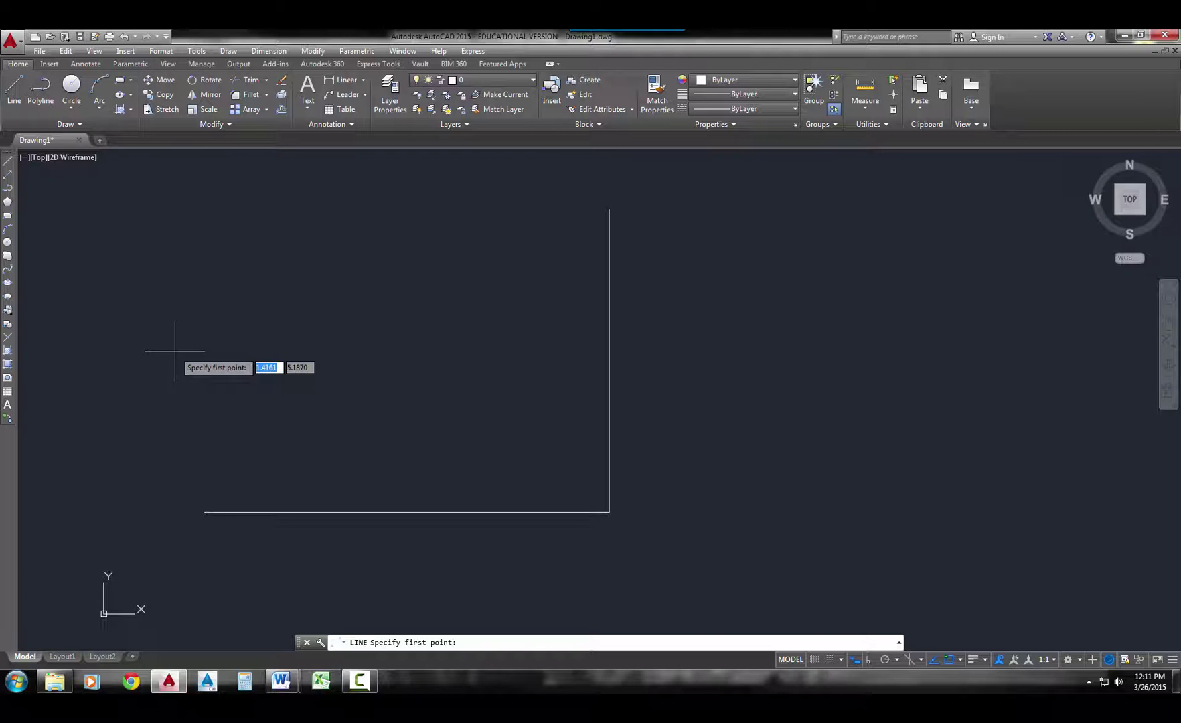
{"action": "type", "text": "2"}
{"action": "key", "text": "Tab"}
{"action": "type", "text": "3"}
{"action": "key", "text": "Return"}
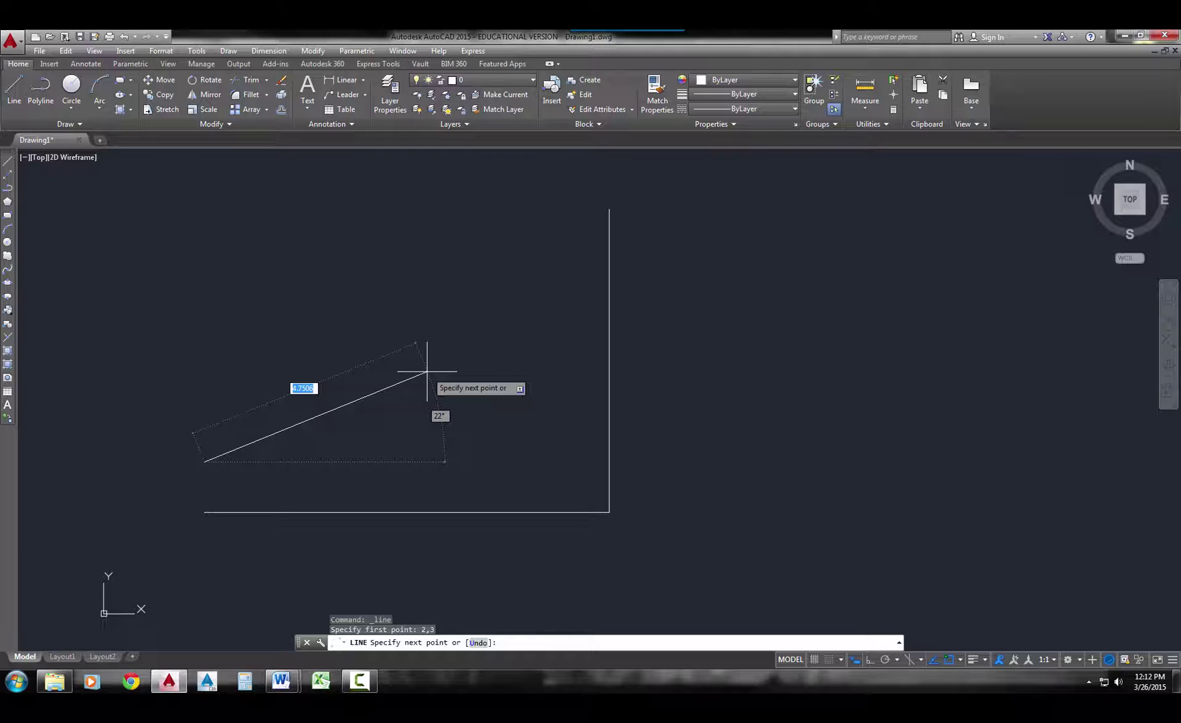
{"action": "type", "text": "7"}
{"action": "key", "text": "Tab"}
{"action": "type", "text": "0"}
{"action": "key", "text": "Return"}
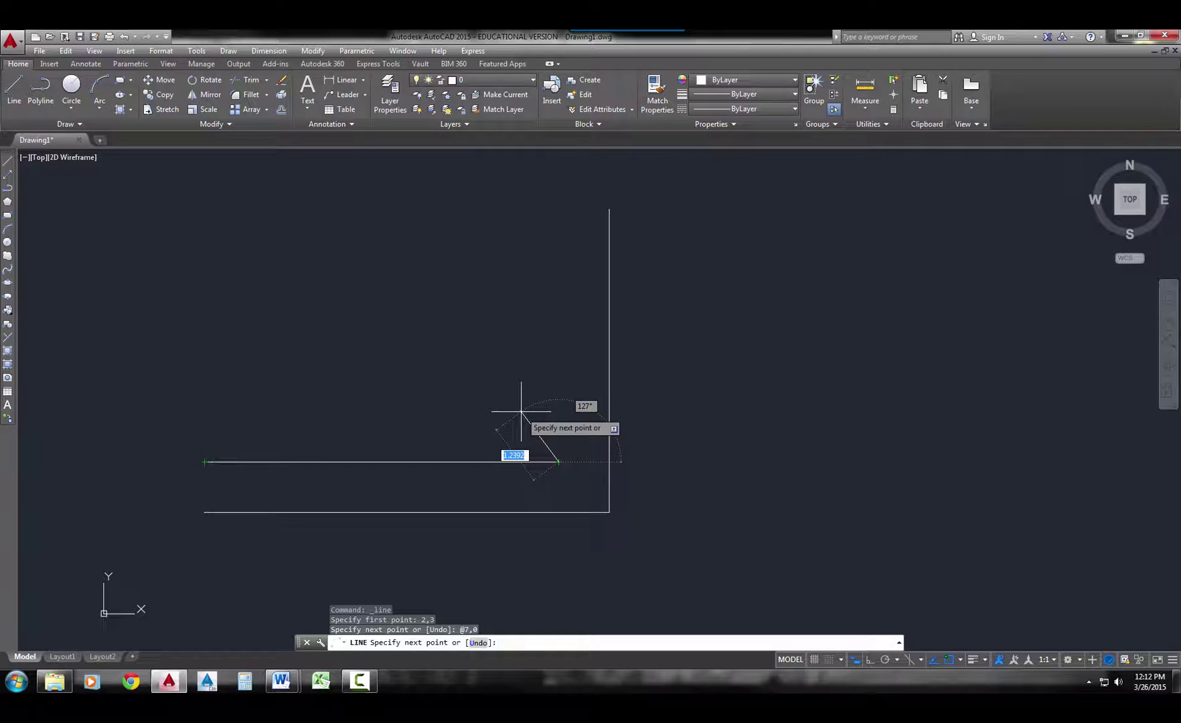
Continue the second line upward with a vertical segment to relative coordinates @0,5
{"action": "type", "text": "0"}
{"action": "key", "text": "Tab"}
{"action": "type", "text": "5"}
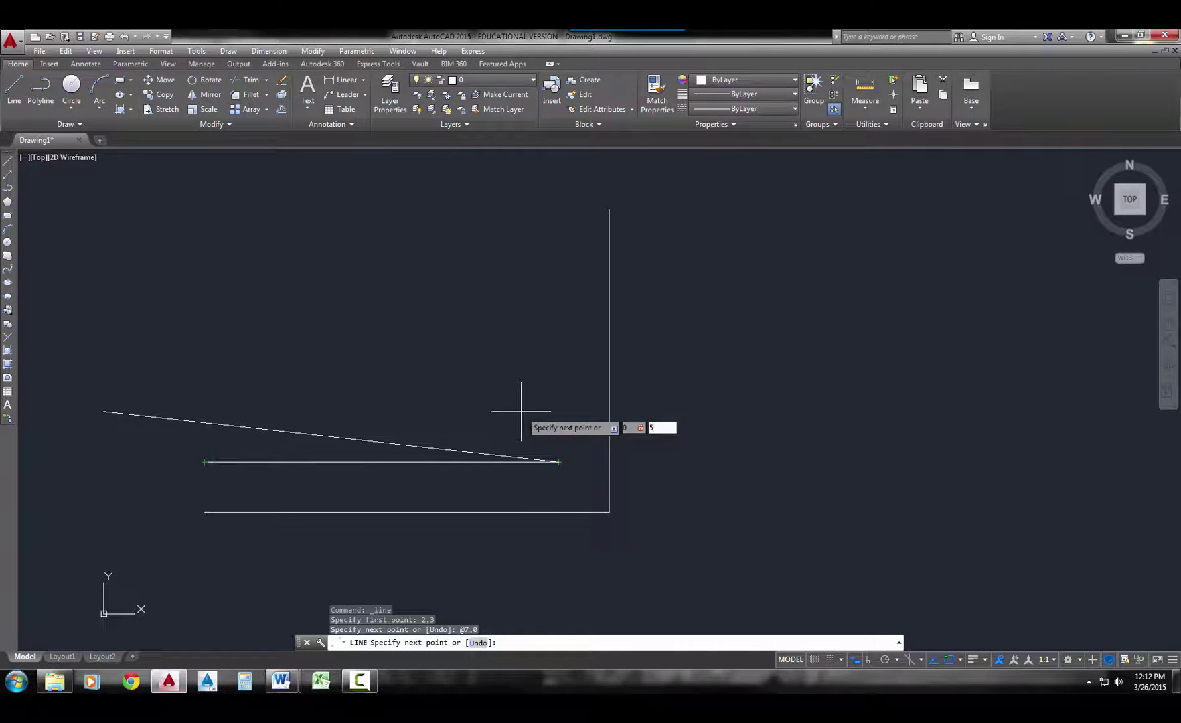
{"action": "key", "text": "Return"}
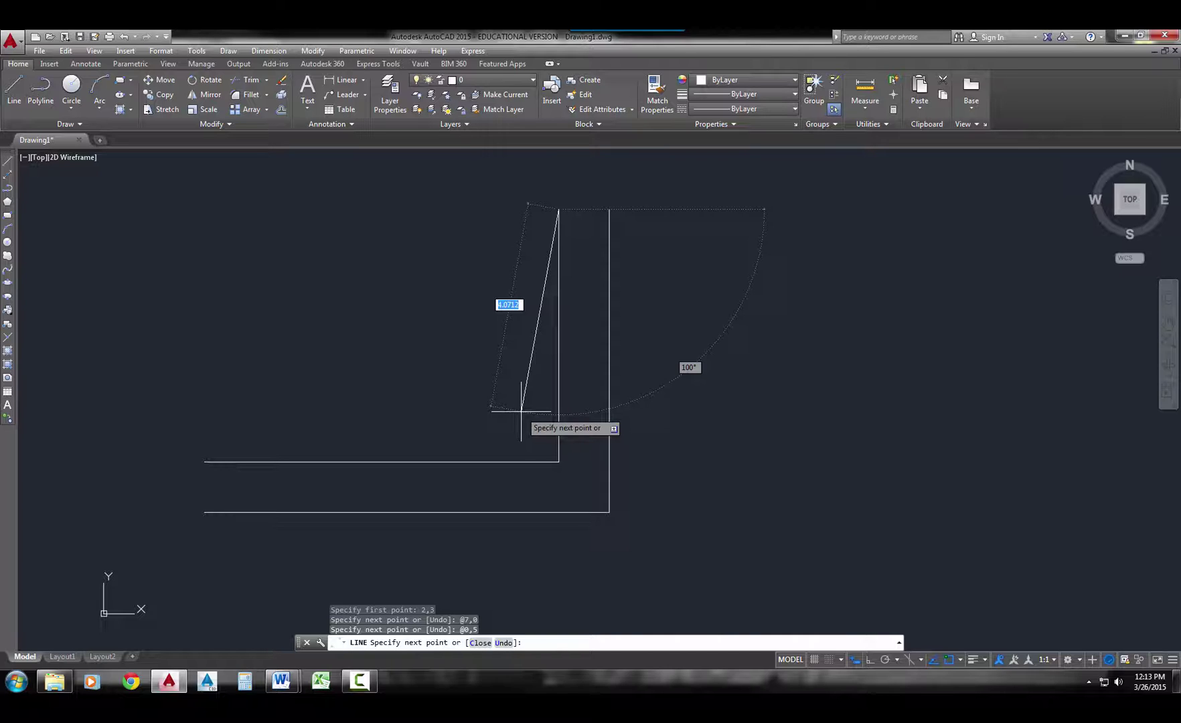
Add a short horizontal segment from the inner vertical line's upper end to relative coordinates @-.5,0
{"action": "type", "text": "-"}
{"action": "type", "text": ".5"}
{"action": "key", "text": "Tab"}
{"action": "type", "text": "0"}
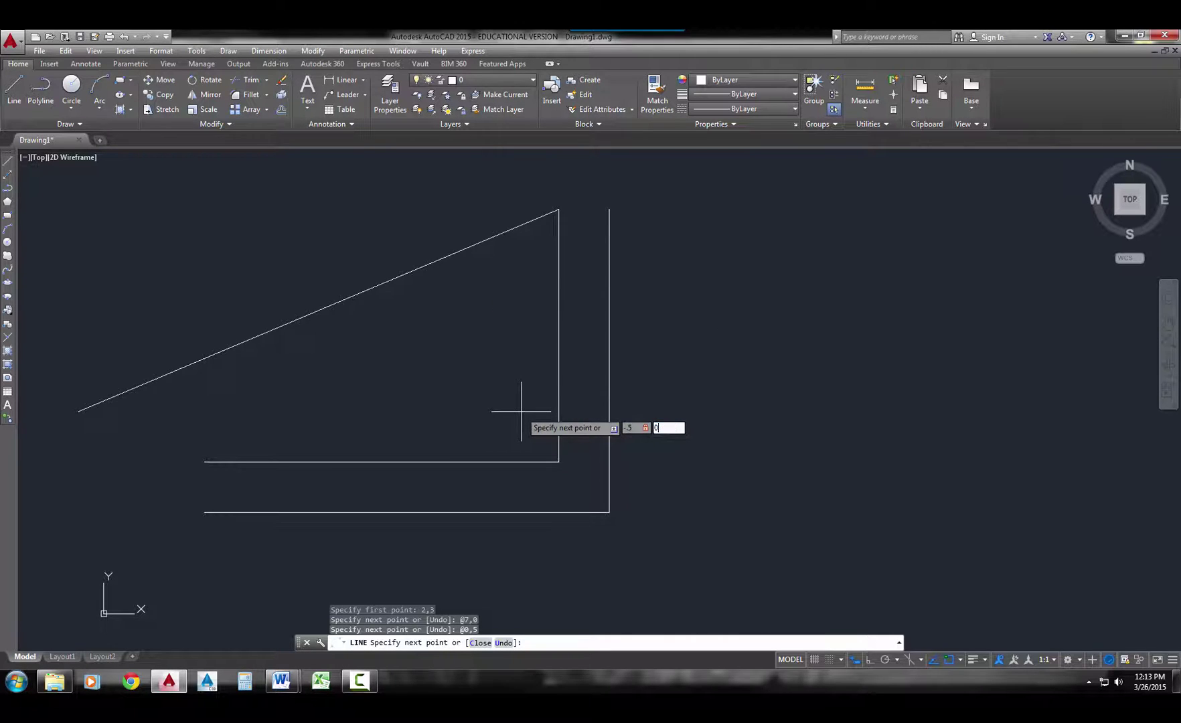
{"action": "key", "text": "Return"}
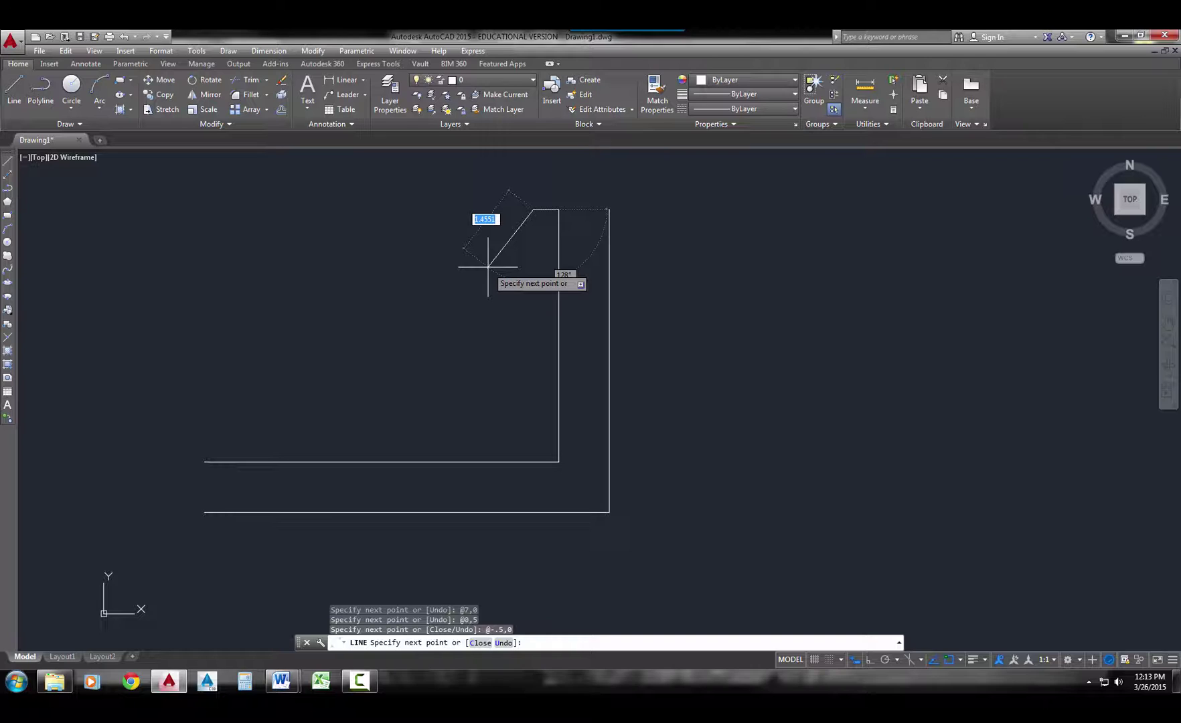
Add a short downward segment to relative coordinates @0,-.1 and finish the Line command
{"action": "type", "text": "0"}
{"action": "key", "text": "Tab"}
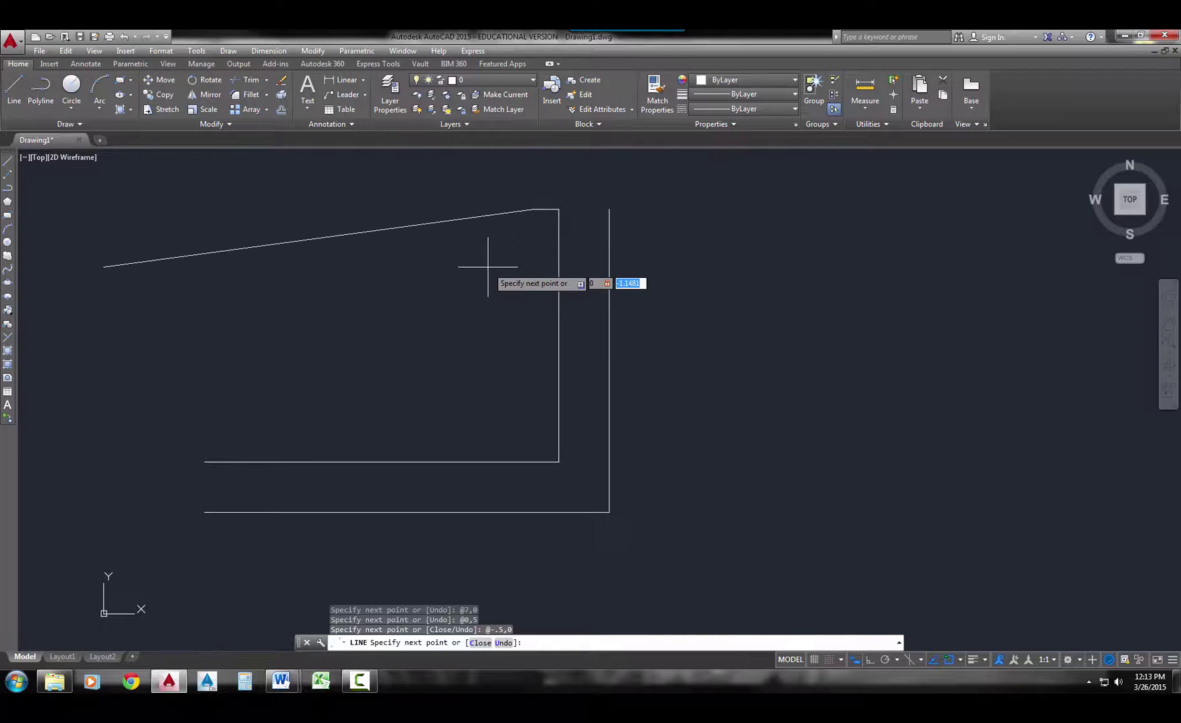
{"action": "type", "text": "-1"}
{"action": "key", "text": "Return"}
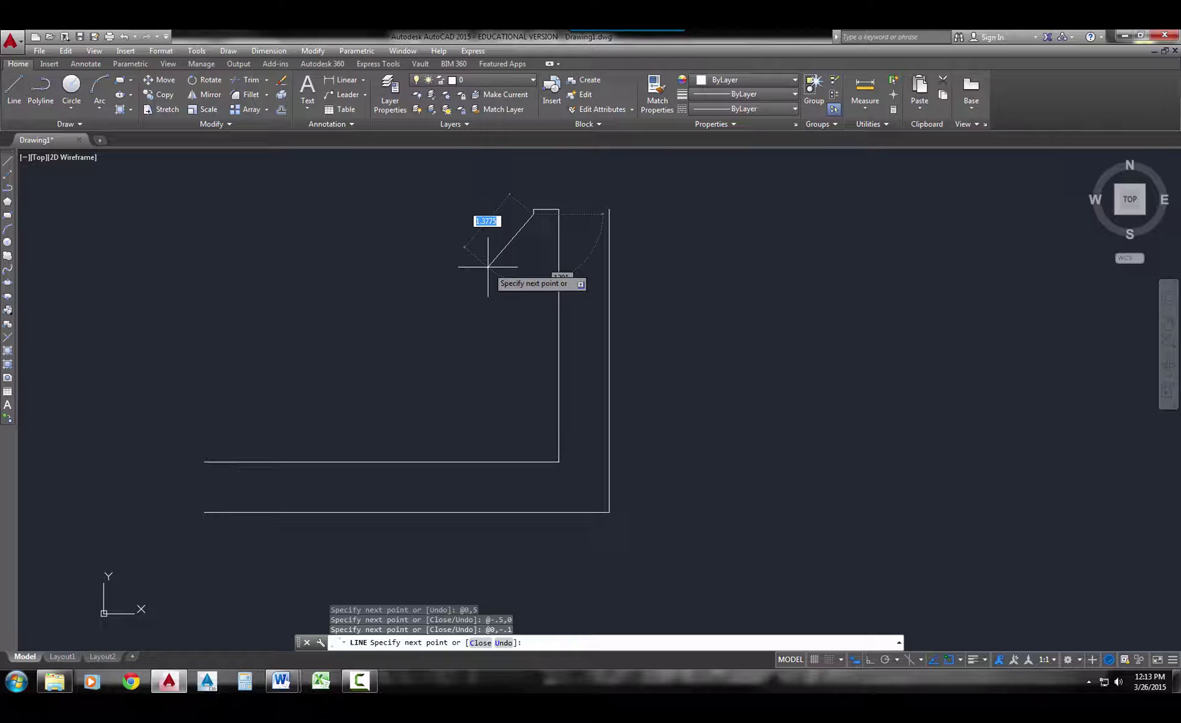
{"action": "key", "text": "Return"}
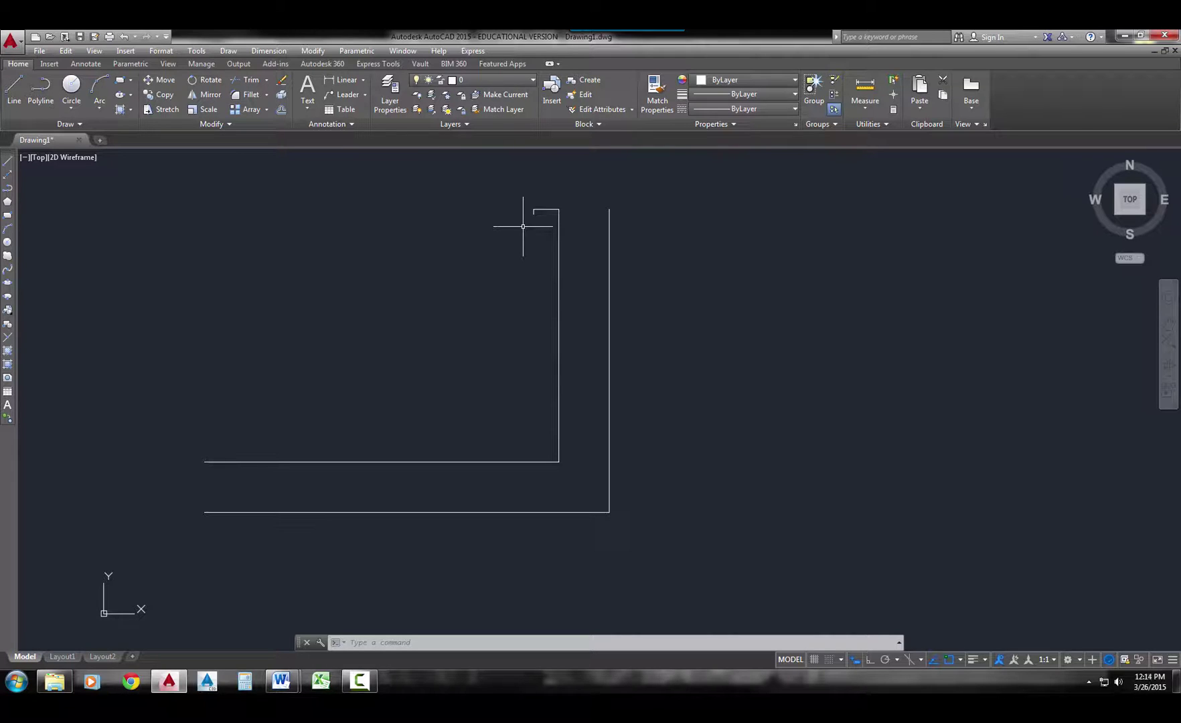
Draw a third horizontal line starting at 2,4 using polar input, with a length of 6 at an angle of 0°
{"action": "left_click", "coordinate": [228, 51]}
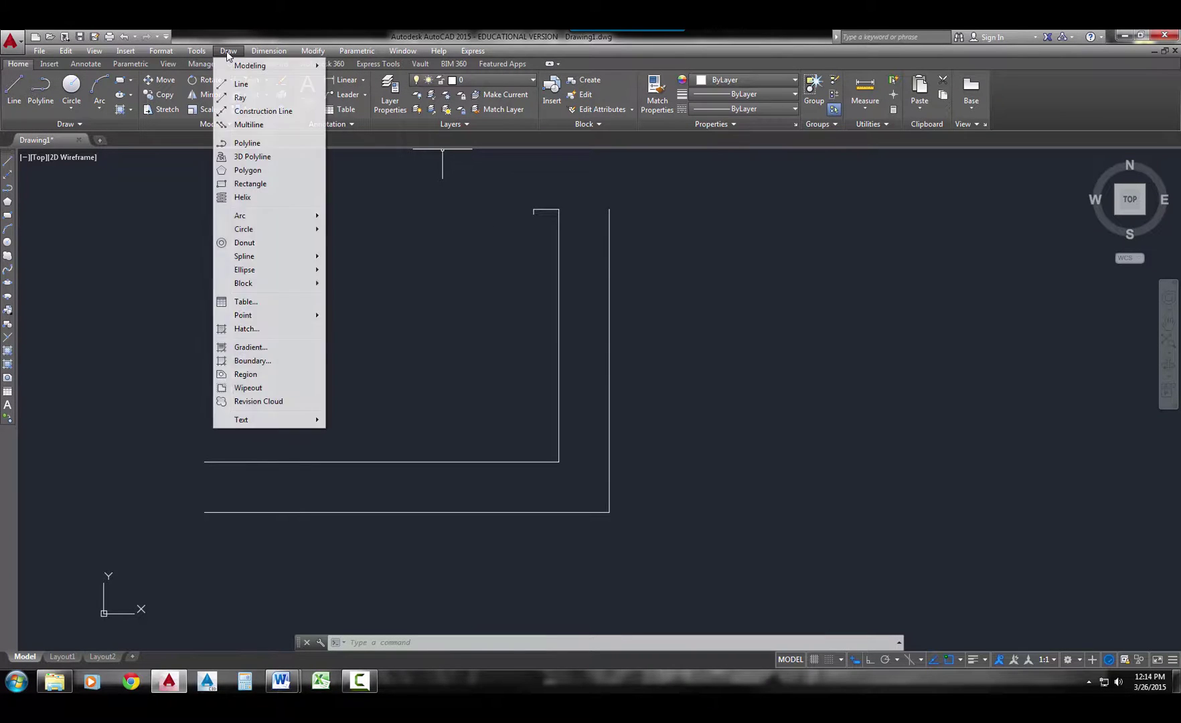
{"action": "left_click", "coordinate": [239, 85]}
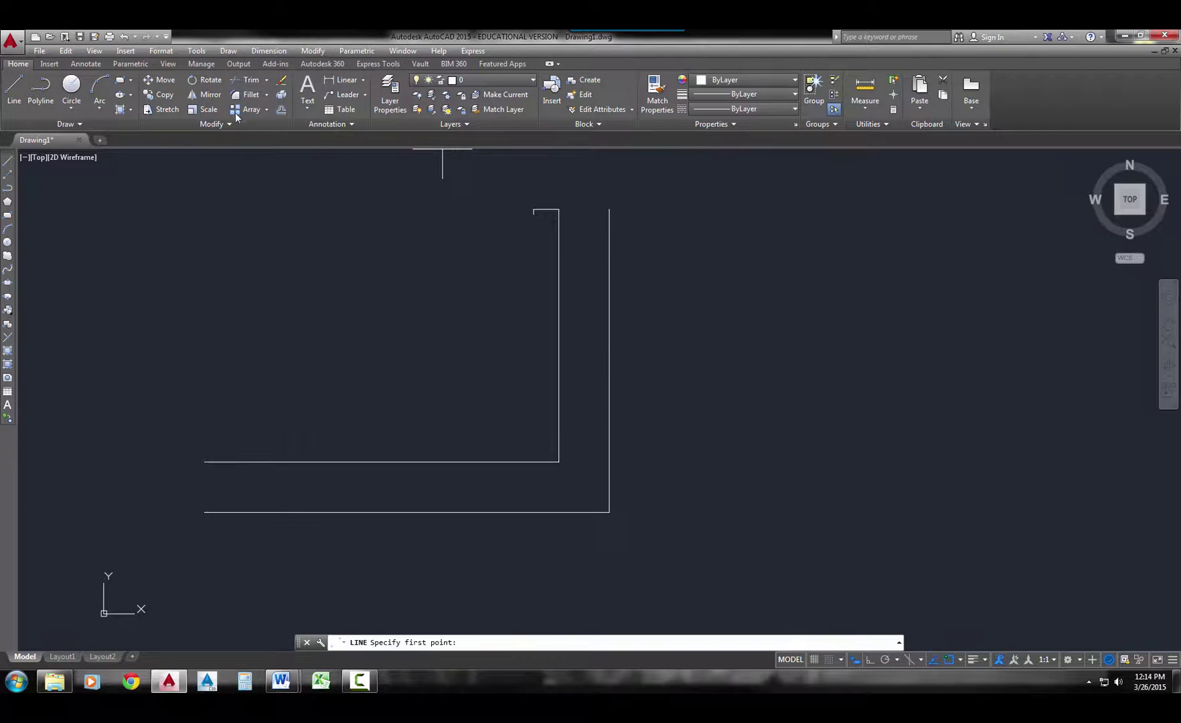
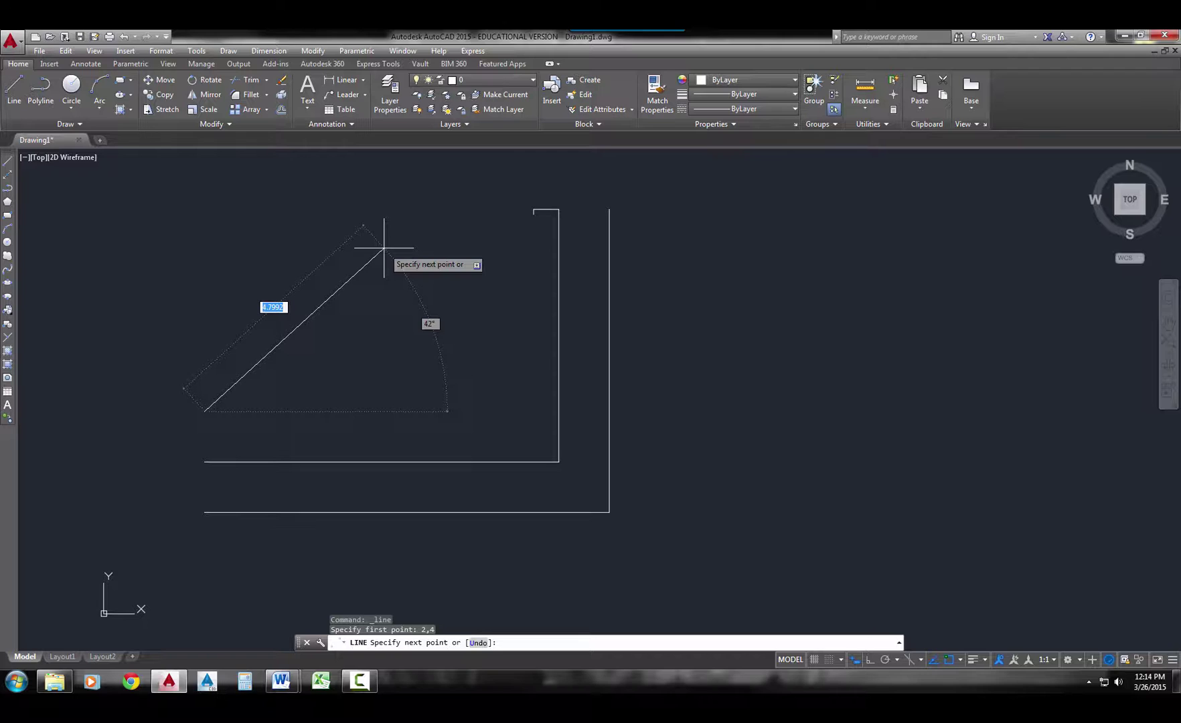
{"action": "type", "text": "6"}
{"action": "key", "text": "Tab"}
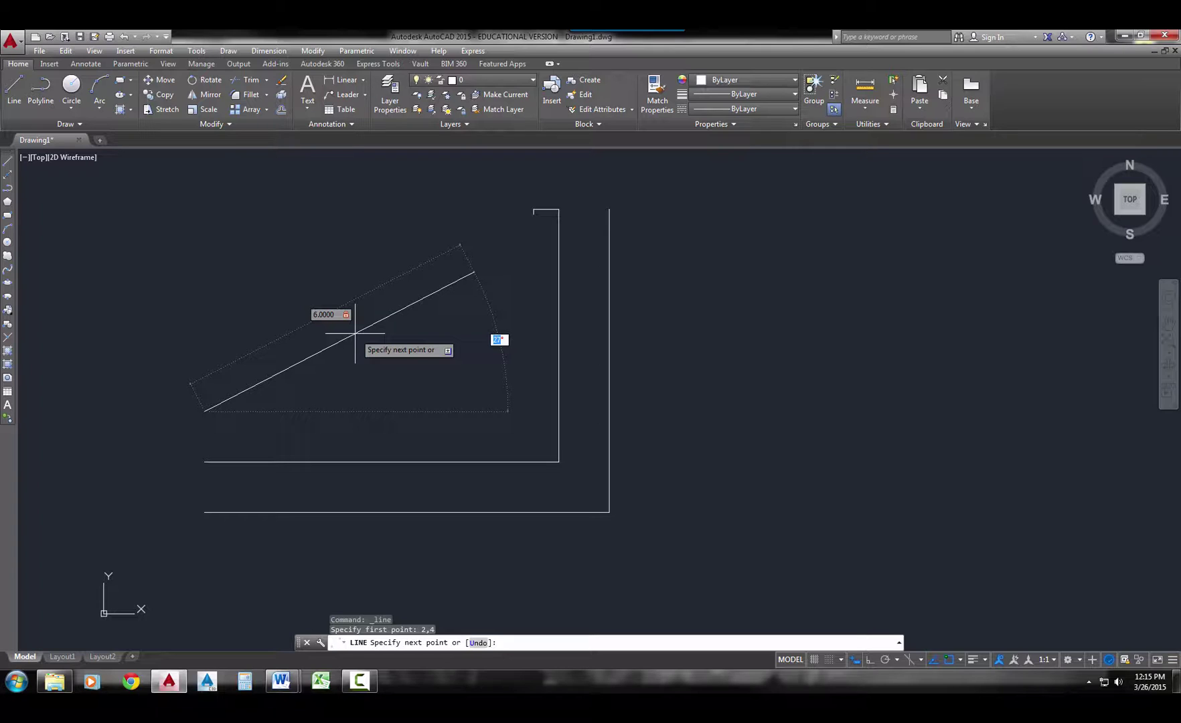
{"action": "type", "text": "0"}
{"action": "key", "text": "Return"}
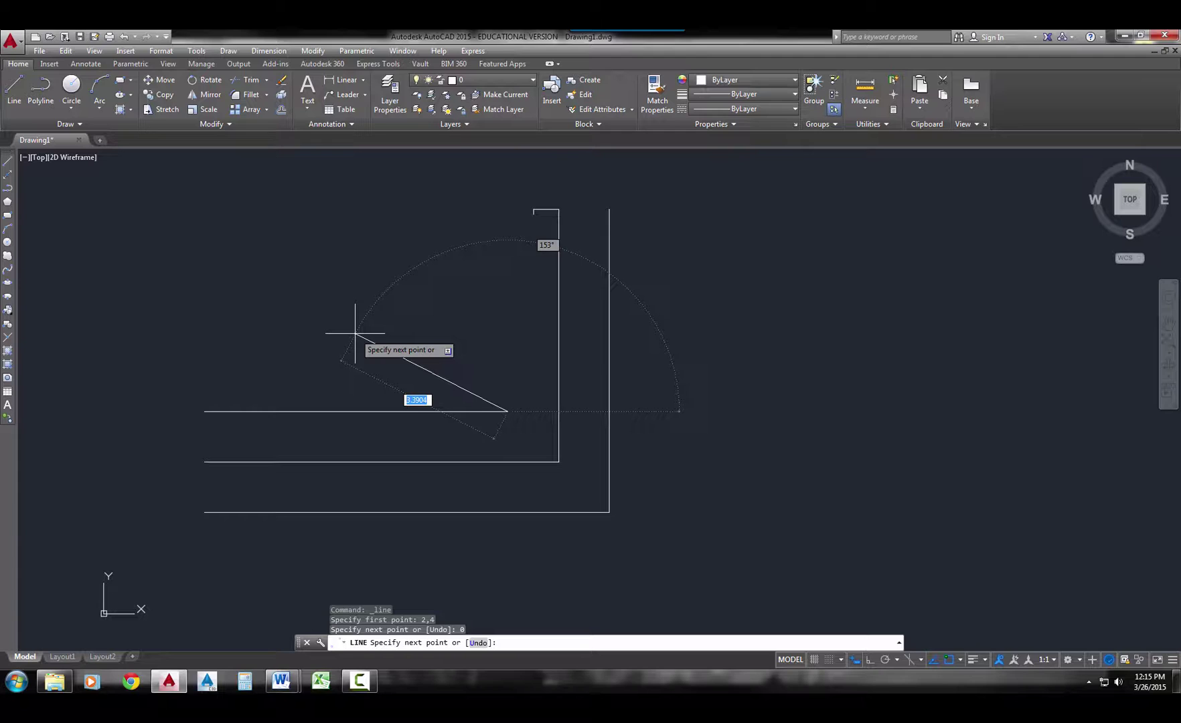
Continue the third line with a segment of length 4 at 90° and finish the Line command
{"action": "type", "text": "4"}
{"action": "key", "text": "Tab"}
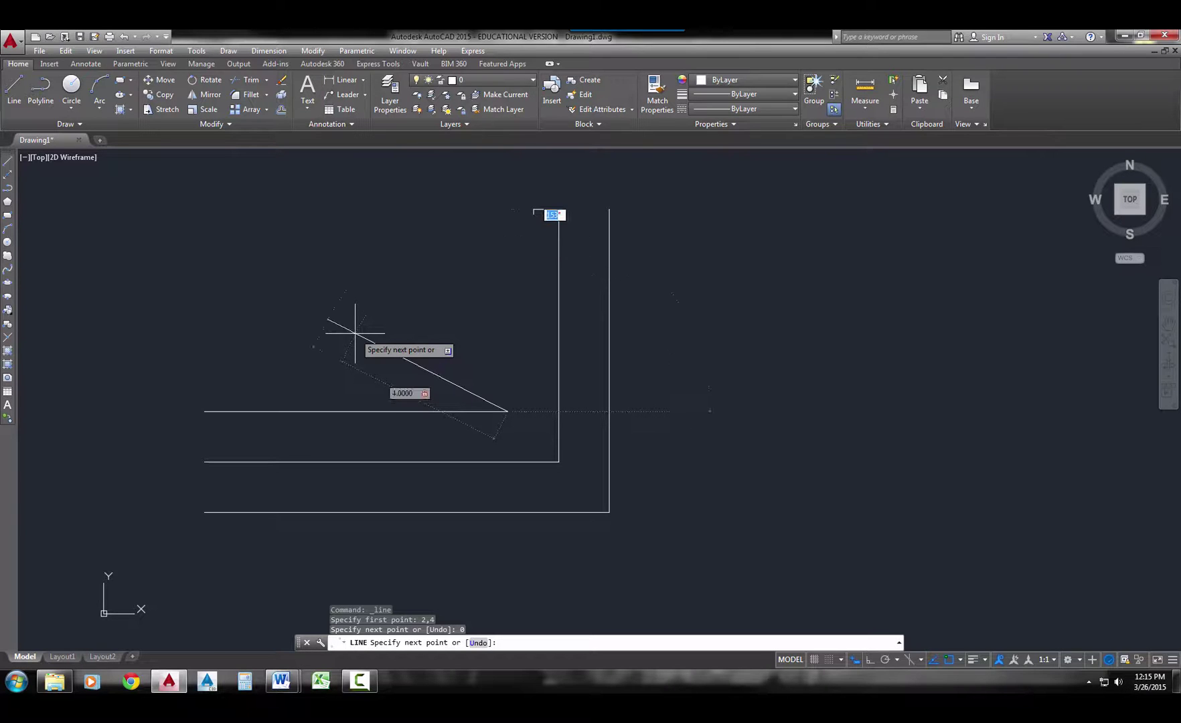
{"action": "type", "text": "90"}
{"action": "key", "text": "Return"}
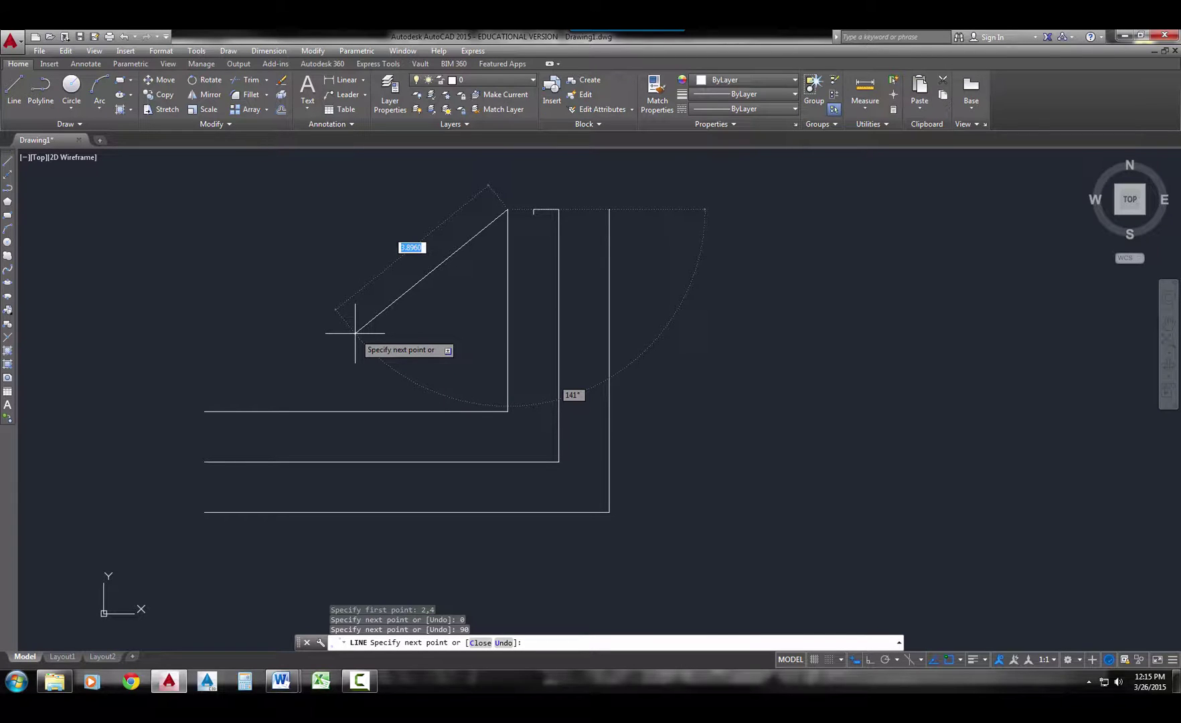
{"action": "key", "text": "Return"}
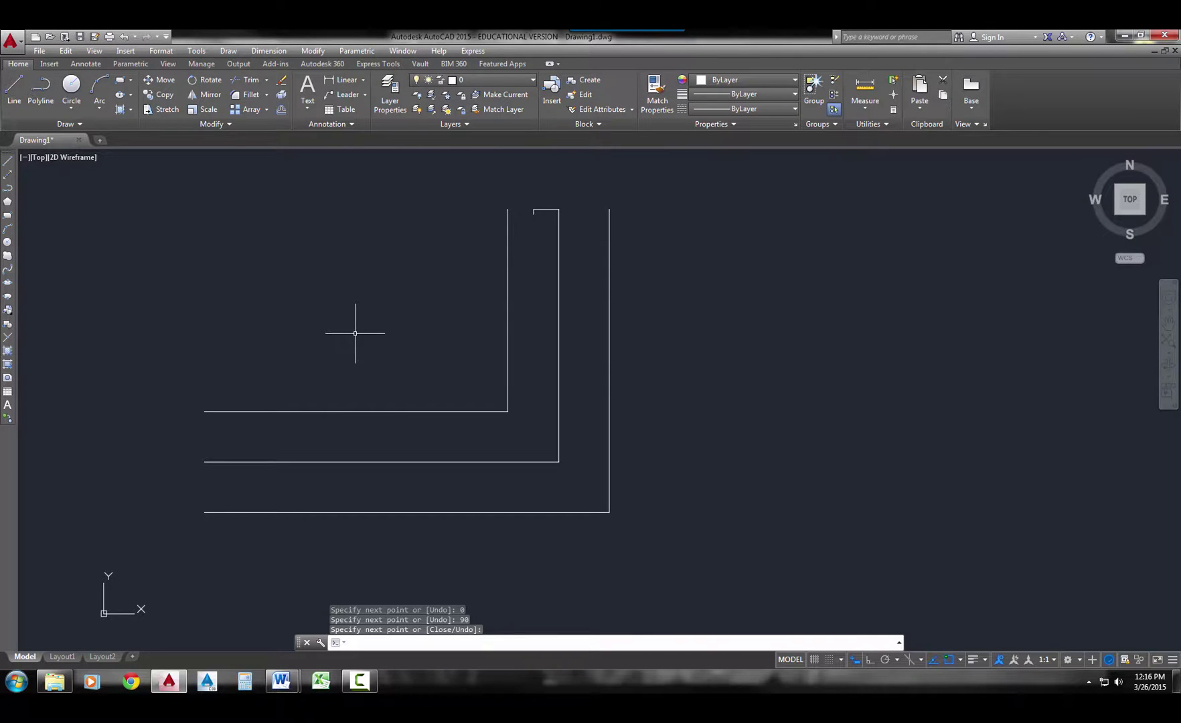
Draw a fourth line starting at 2,5 with Ortho mode turned on, extending 5 units horizontally to the right
{"action": "type", "text": "LINE"}
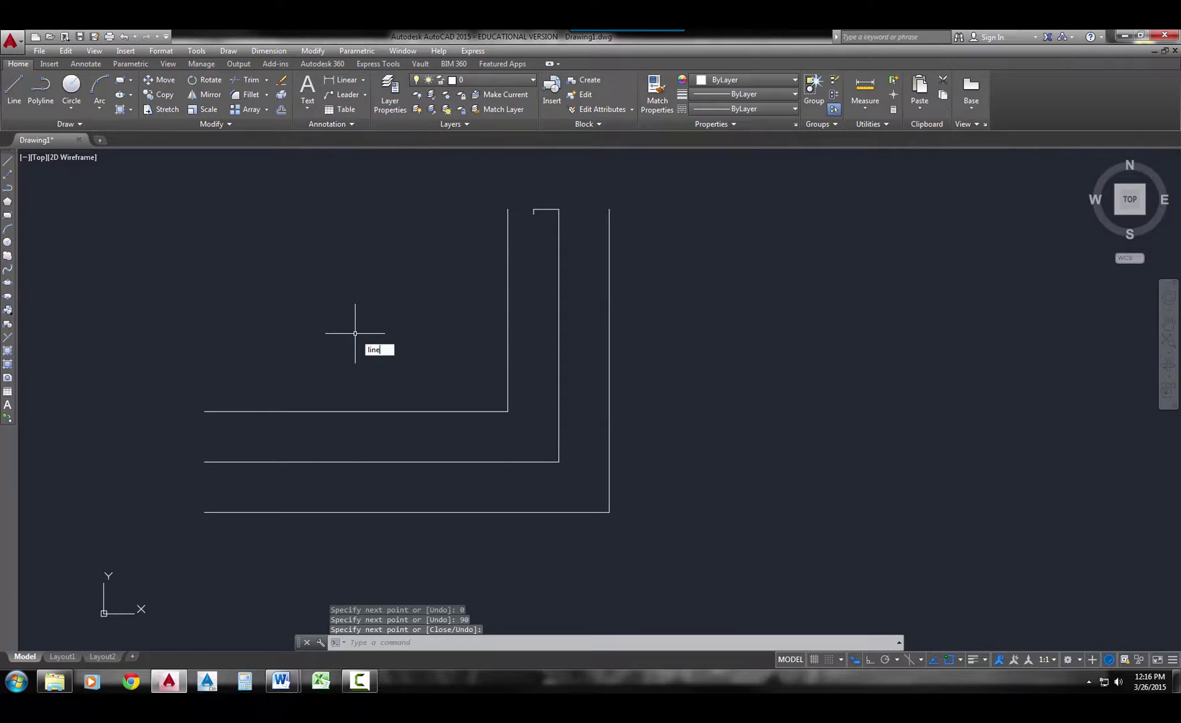
{"action": "key", "text": "Return"}
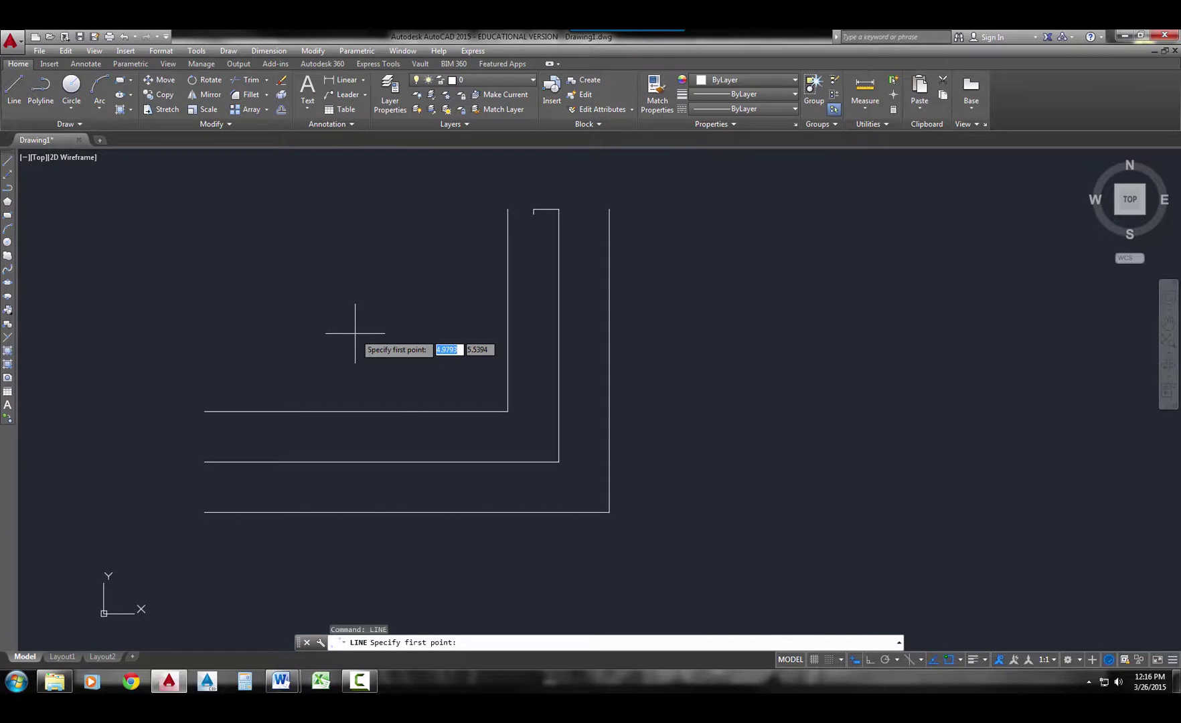
{"action": "type", "text": "2"}
{"action": "key", "text": "Tab"}
{"action": "type", "text": "5"}
{"action": "key", "text": "Return"}
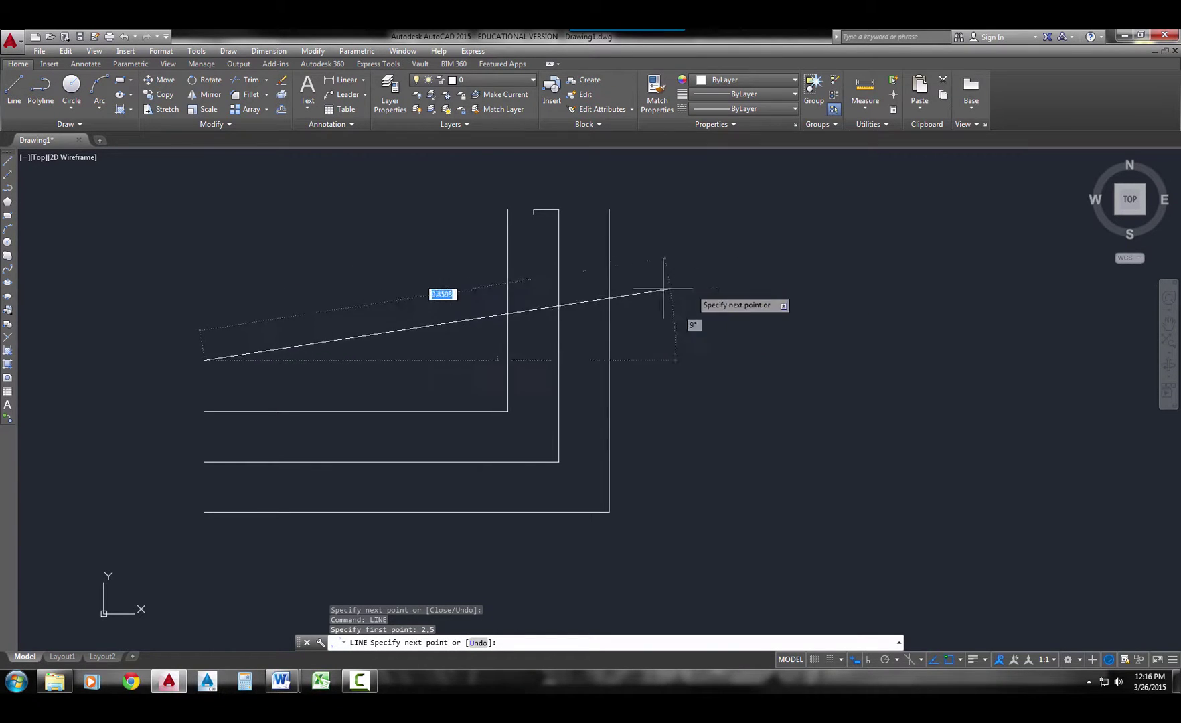
{"action": "left_click", "coordinate": [871, 661]}
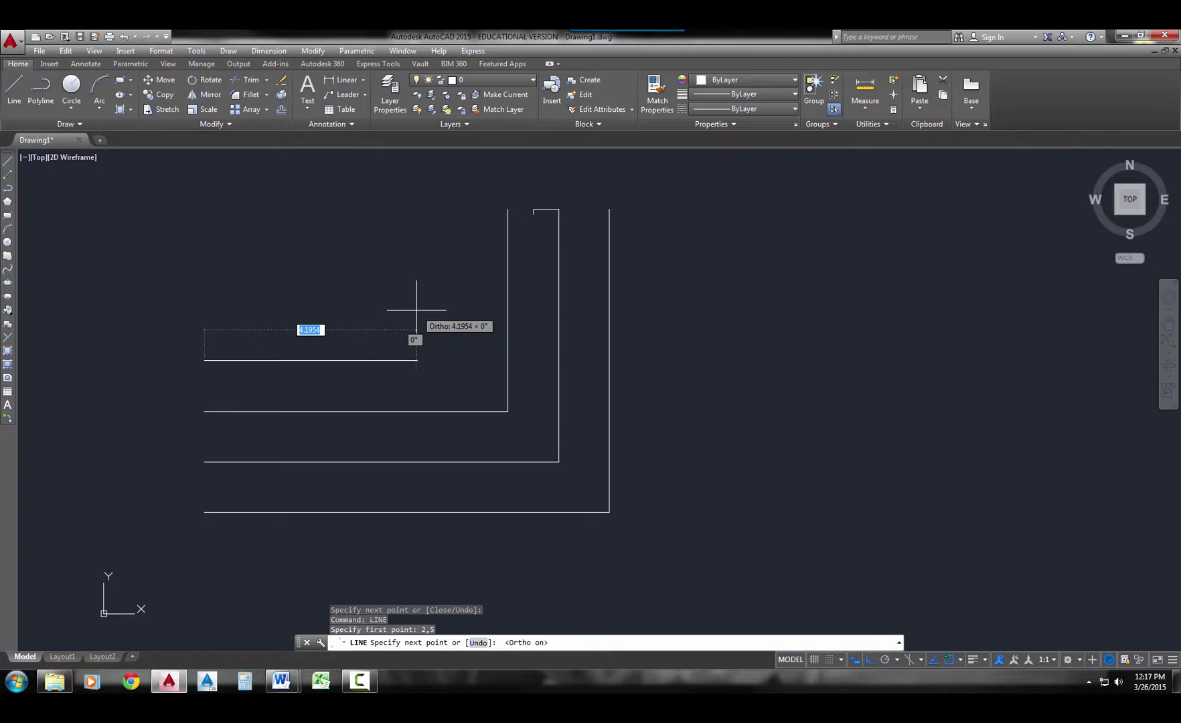
{"action": "type", "text": "5"}
{"action": "key", "text": "Return"}
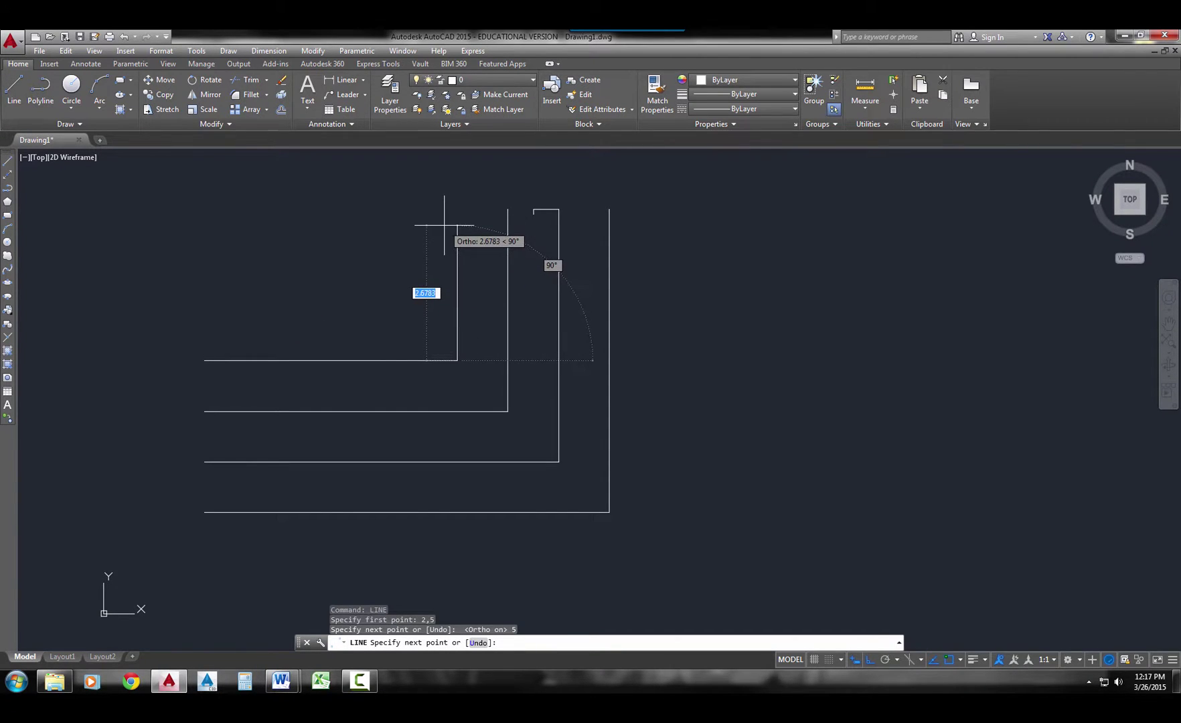
Continue the fourth line 3 units straight up by direct distance entry and finish the Line command
{"action": "type", "text": "3"}
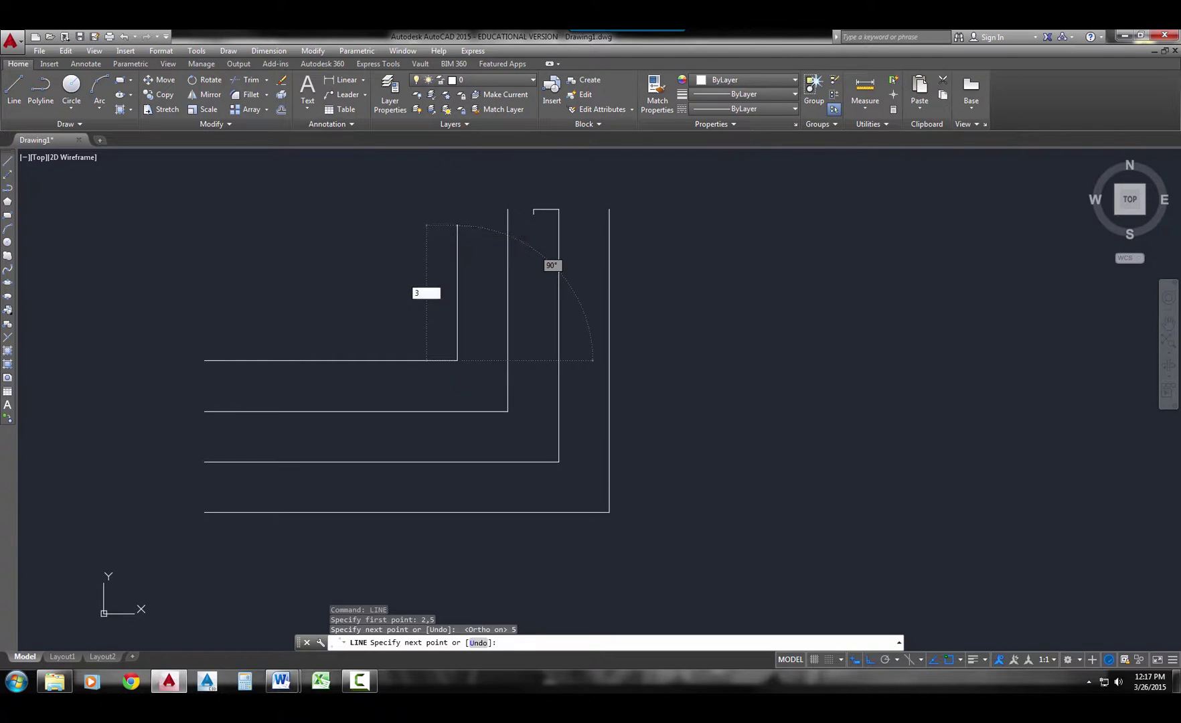
{"action": "key", "text": "Return"}
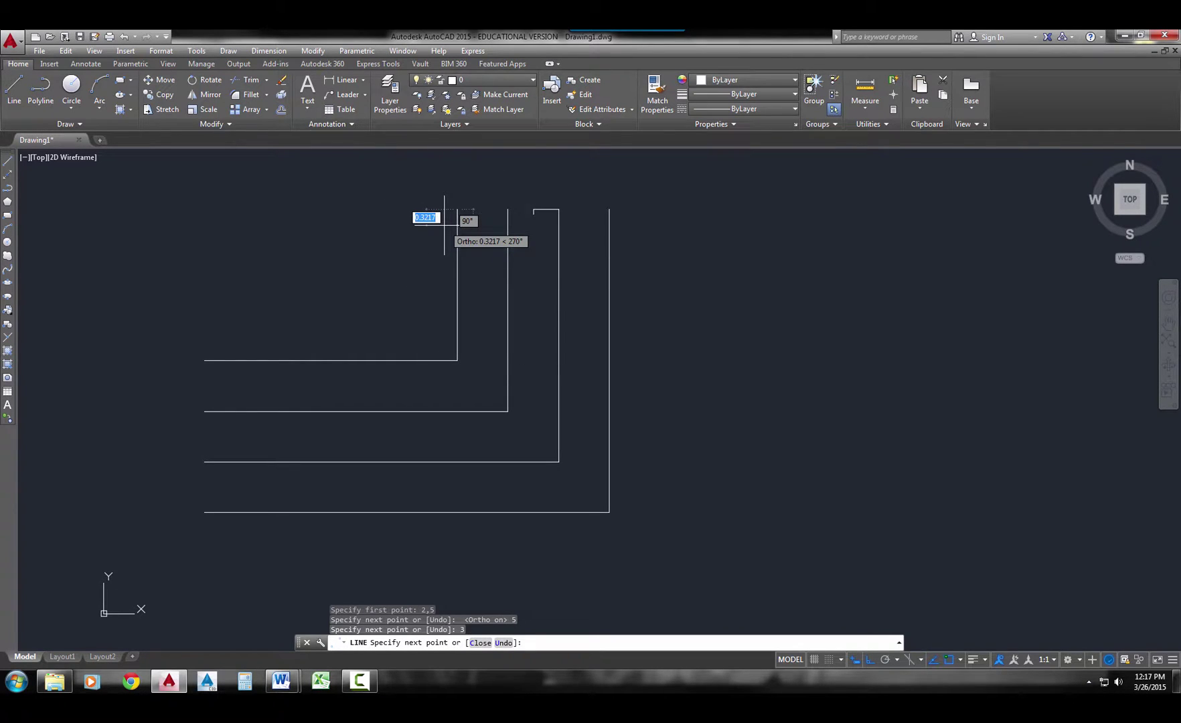
{"action": "key", "text": "Return"}
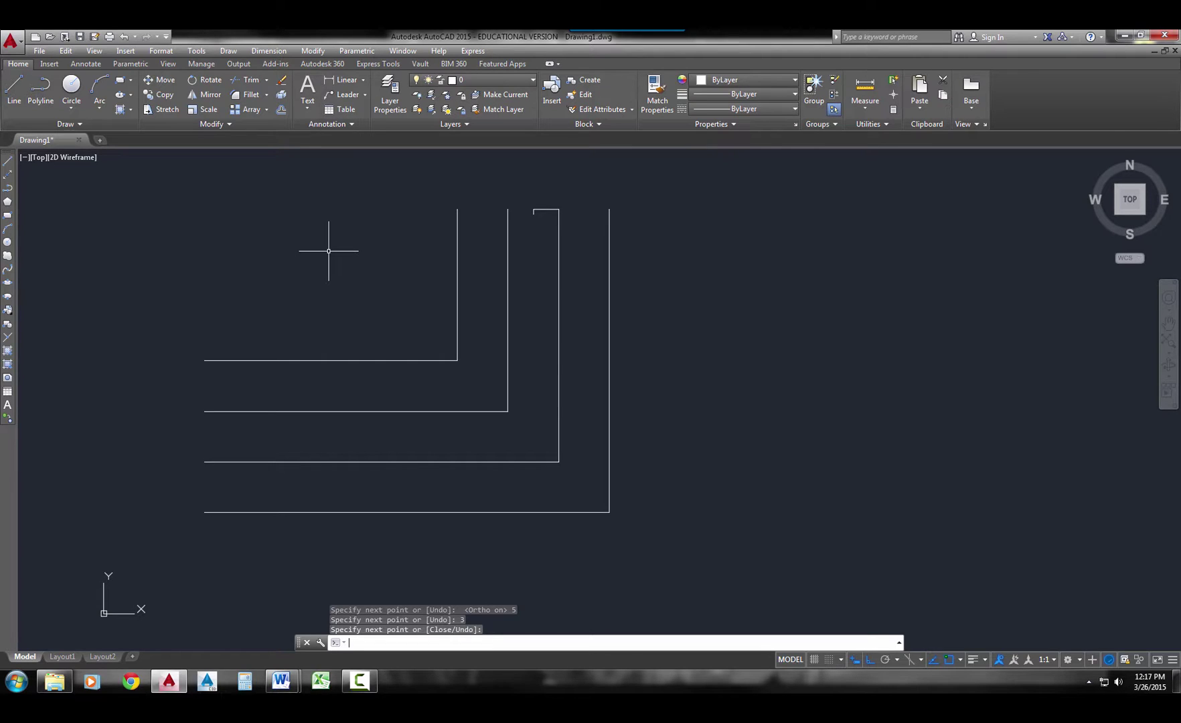
{"action": "key", "text": "Return"}
Draw a fifth line starting at 2,6 with Ortho off and polar tracking on, extending 4 units along the 0° direction
{"action": "type", "text": "L"}
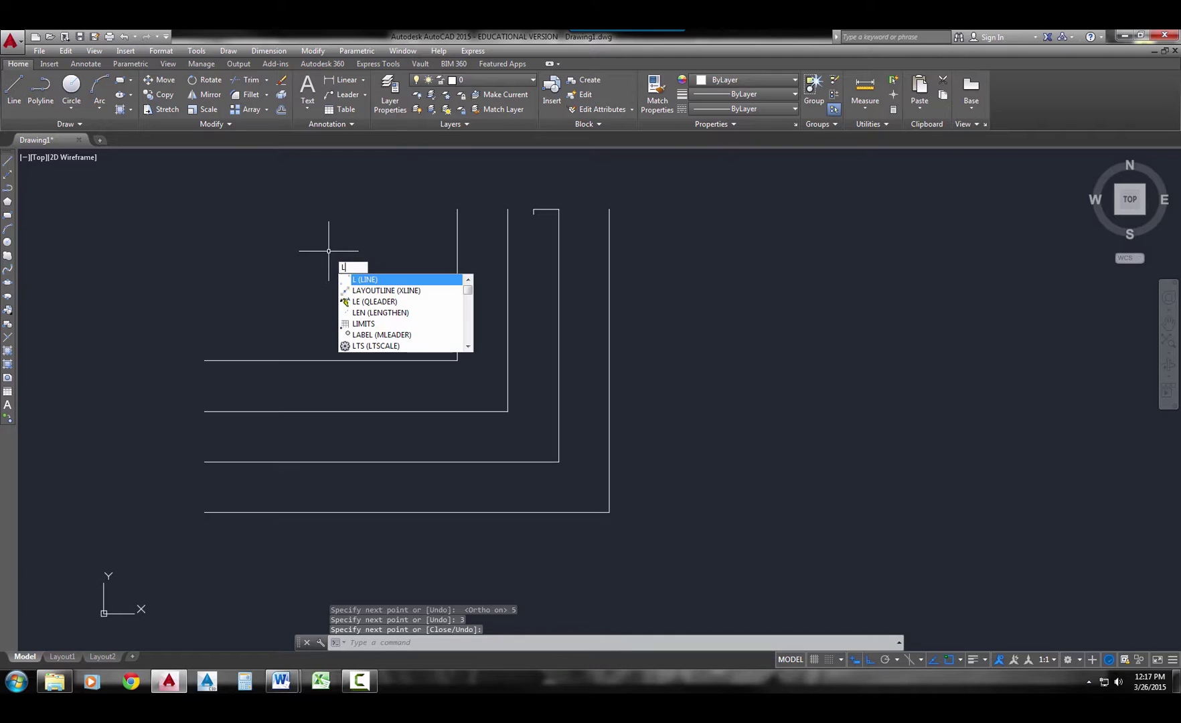
{"action": "key", "text": "Return"}
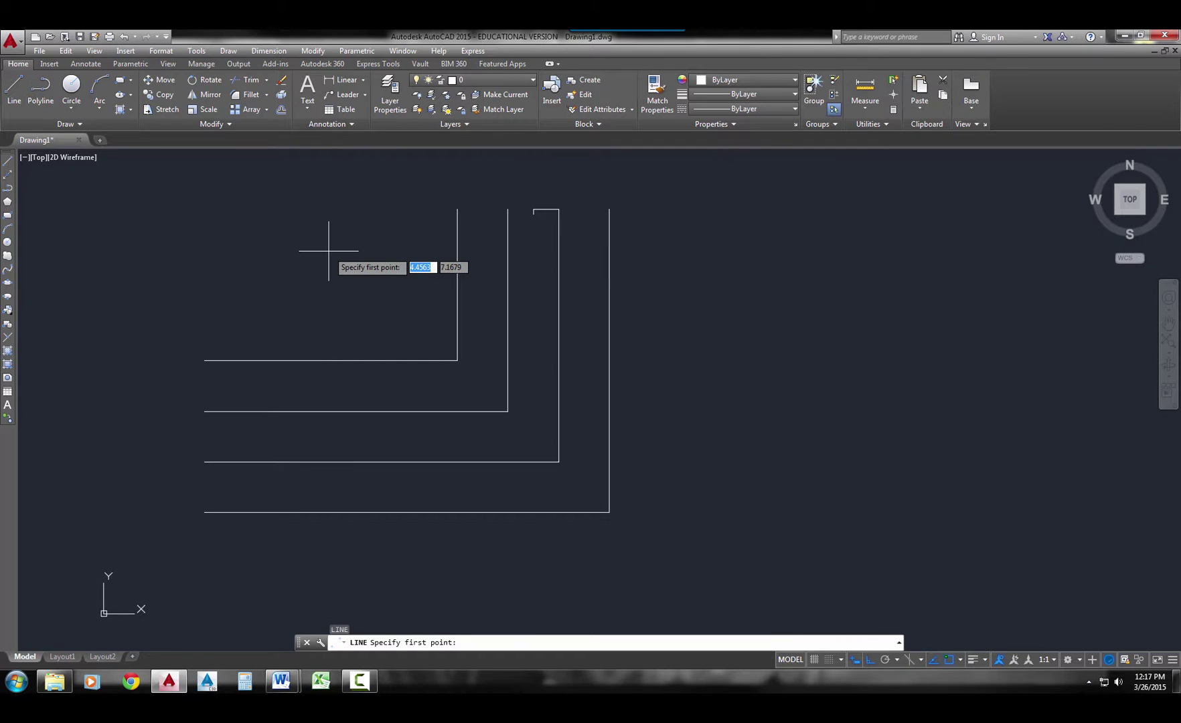
{"action": "type", "text": "2"}
{"action": "key", "text": "Tab"}
{"action": "type", "text": "6"}
{"action": "key", "text": "Return"}
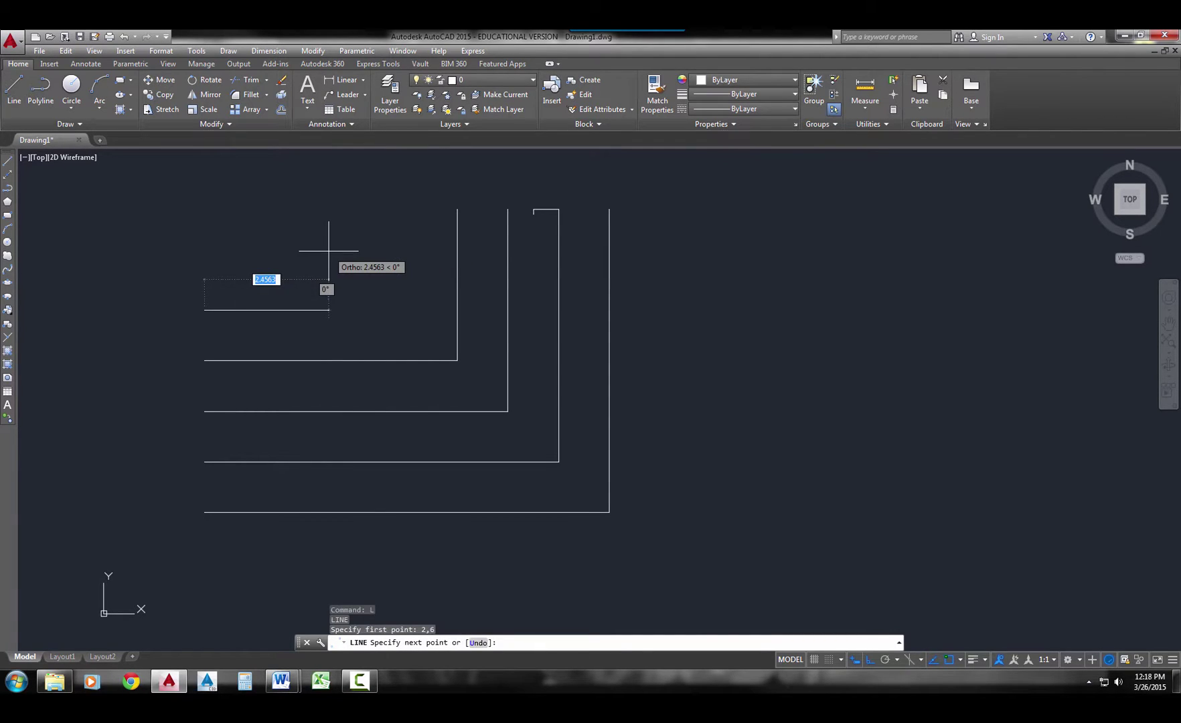
{"action": "left_click", "coordinate": [871, 659]}
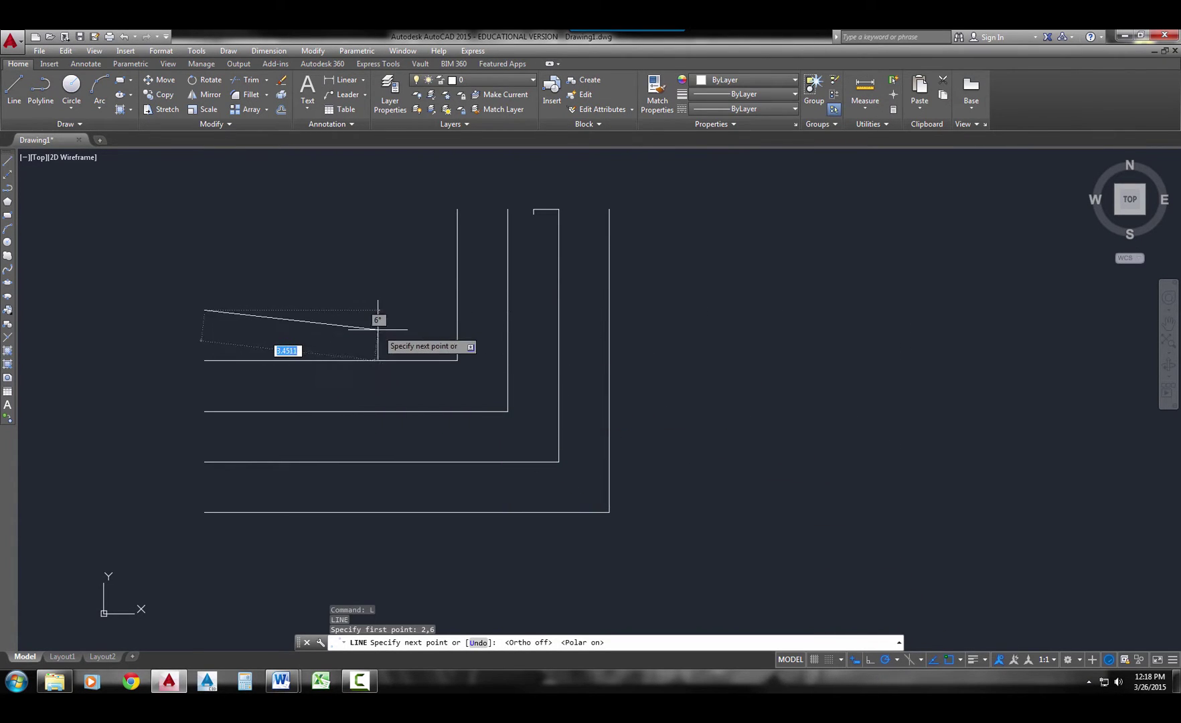
{"action": "middle_click_drag", "start_coordinate": [378, 329], "coordinate": [401, 344]}
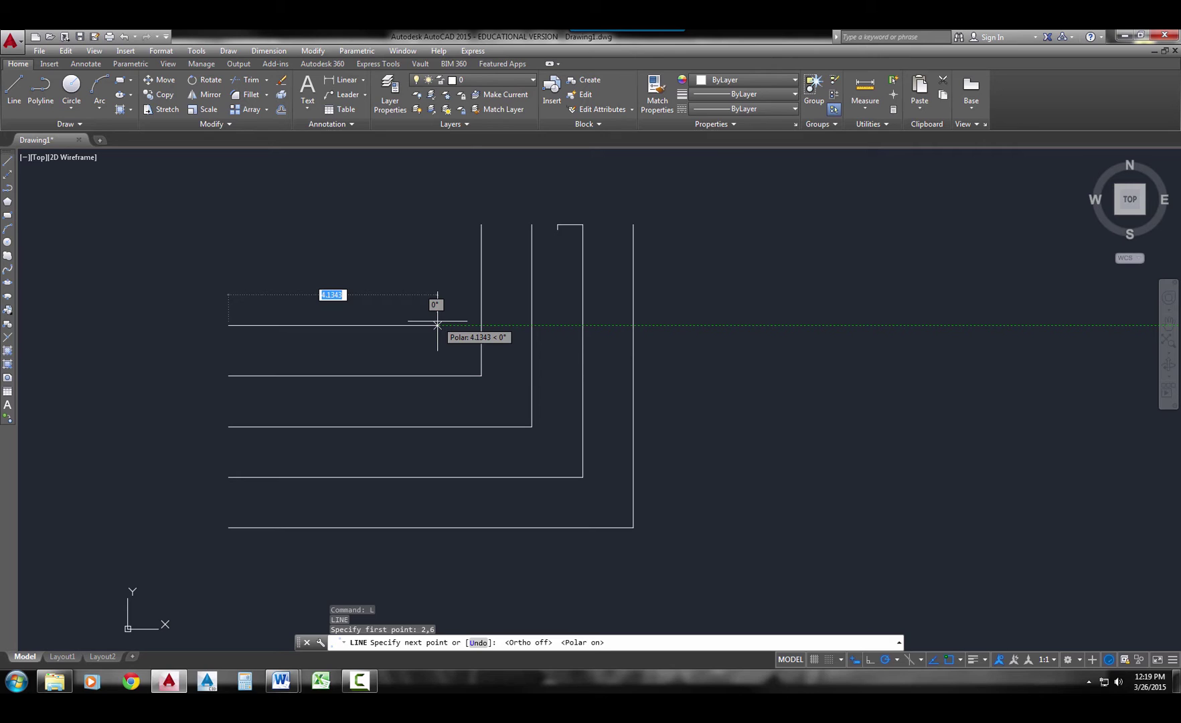
{"action": "type", "text": "4"}
{"action": "key", "text": "Return"}
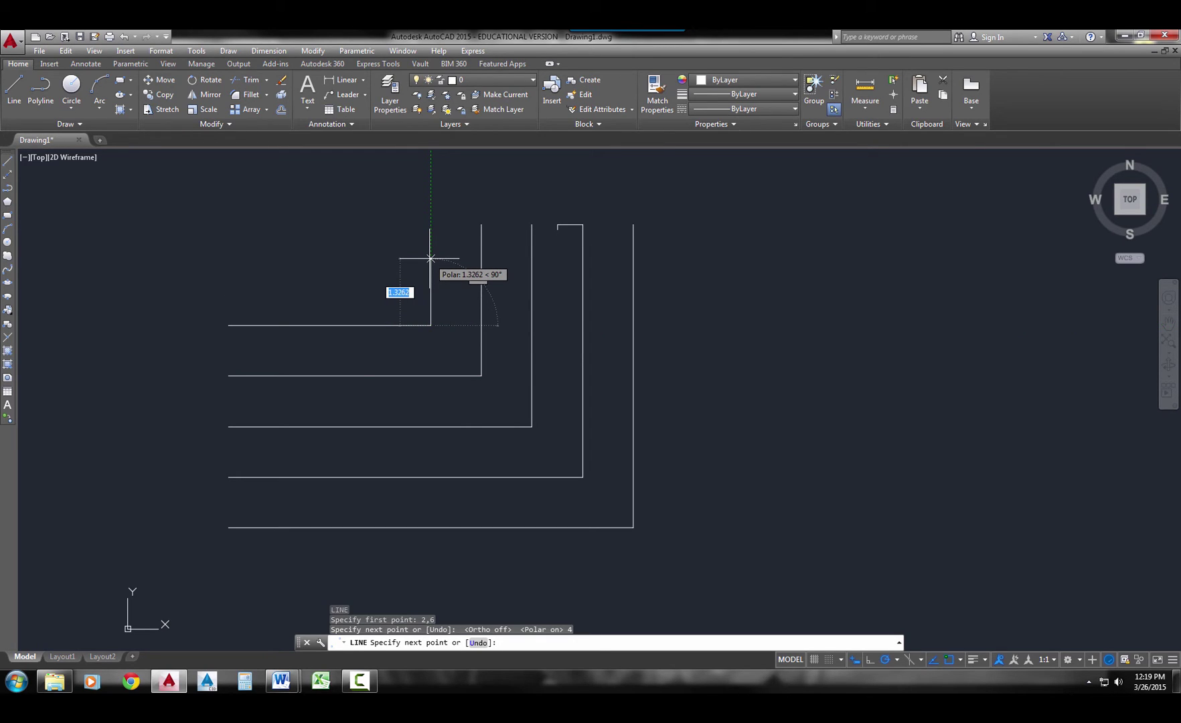
Continue the fifth line 2 units upward along the 90° polar direction and finish the Line command
{"action": "type", "text": "2"}
{"action": "key", "text": "Return"}
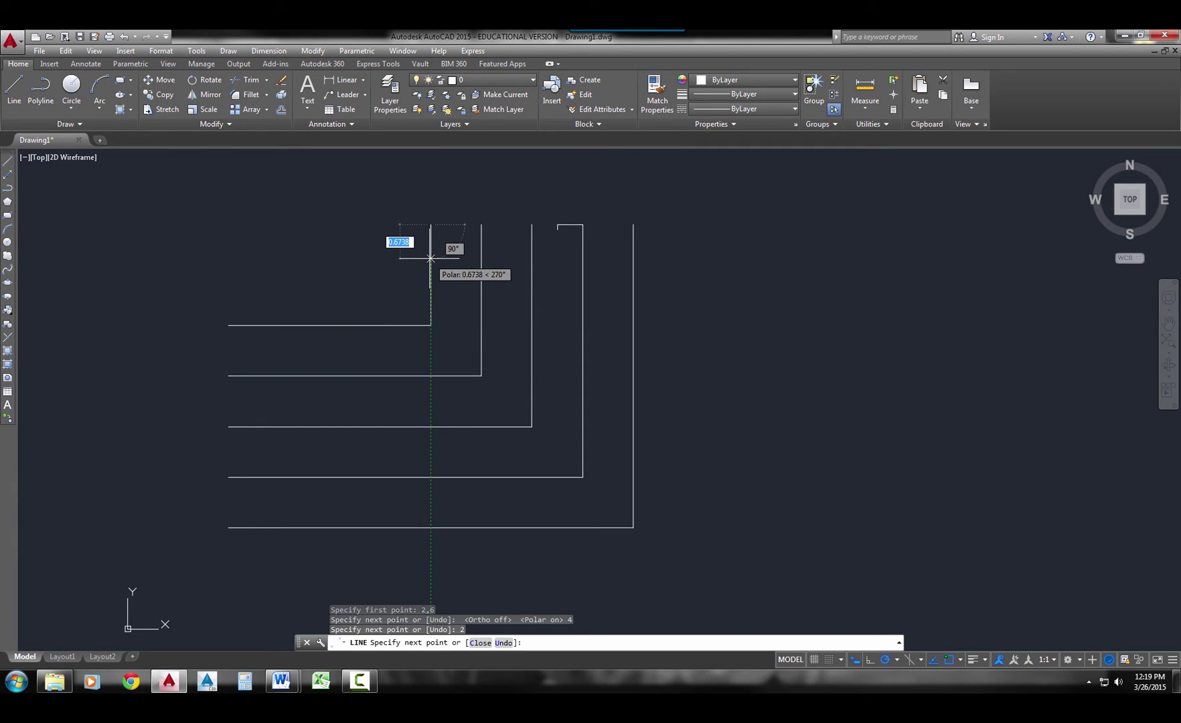
{"action": "key", "text": "Return"}
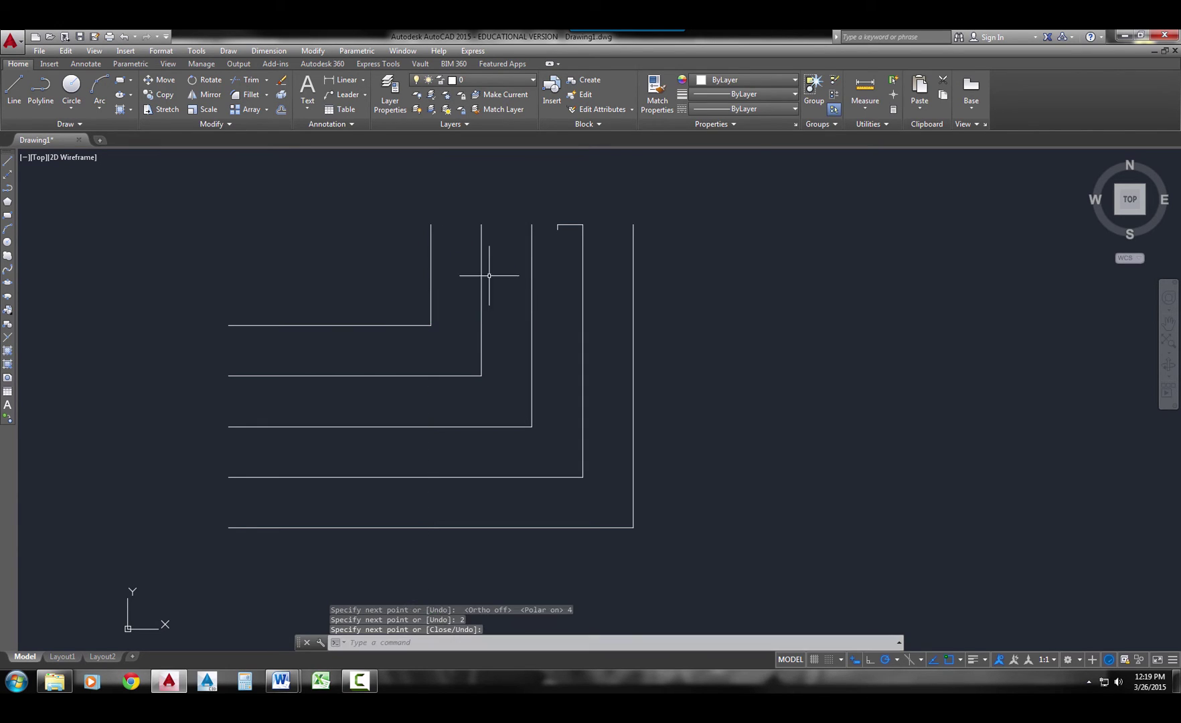